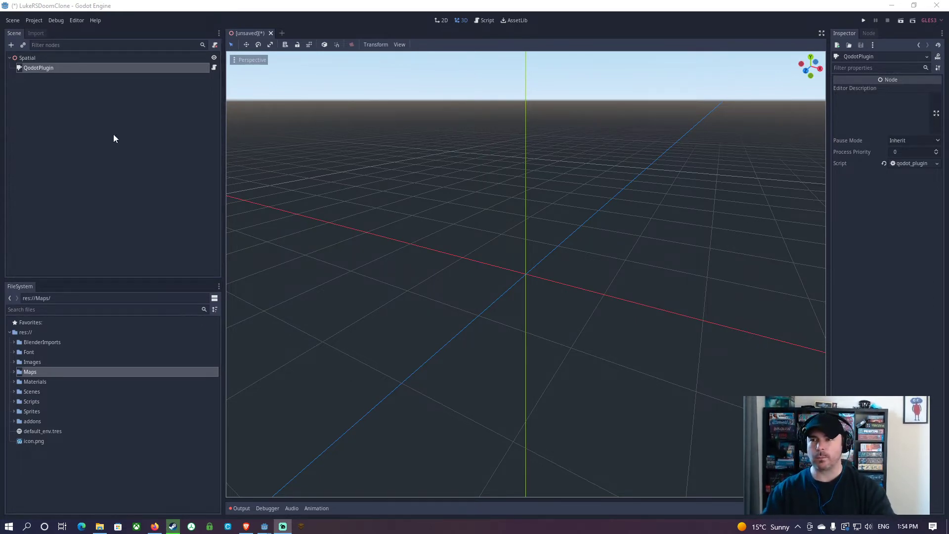
Delete the Spatial root node and its child, leaving the scene empty
right_click(26, 59)
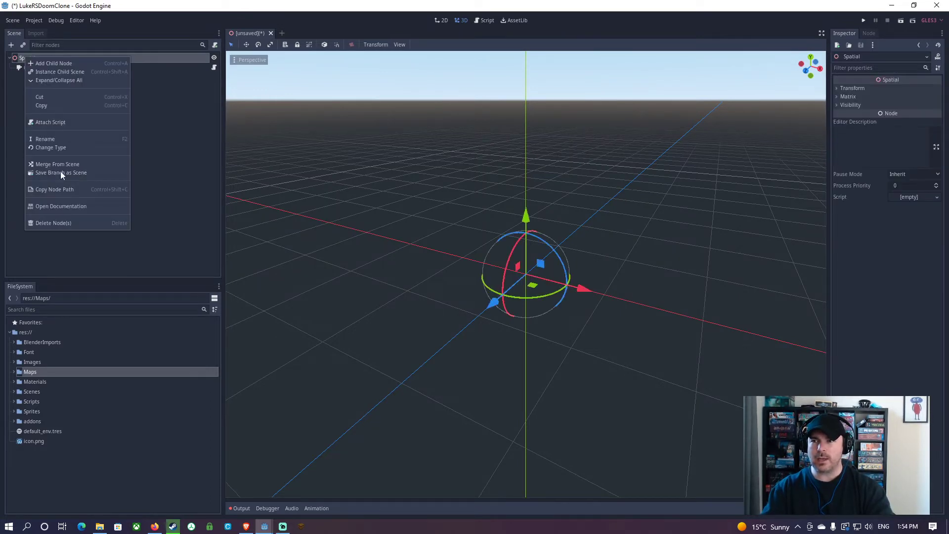
click(52, 222)
click(455, 271)
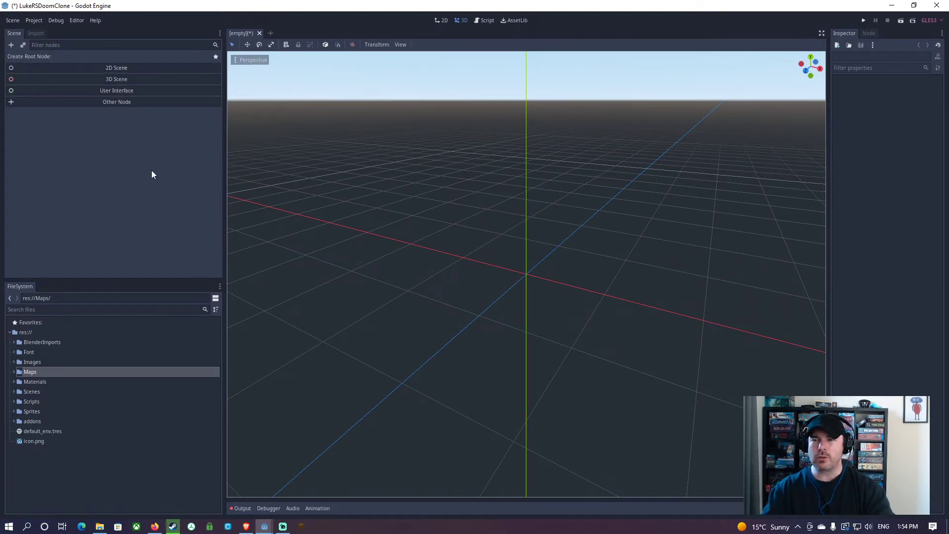
click(35, 21)
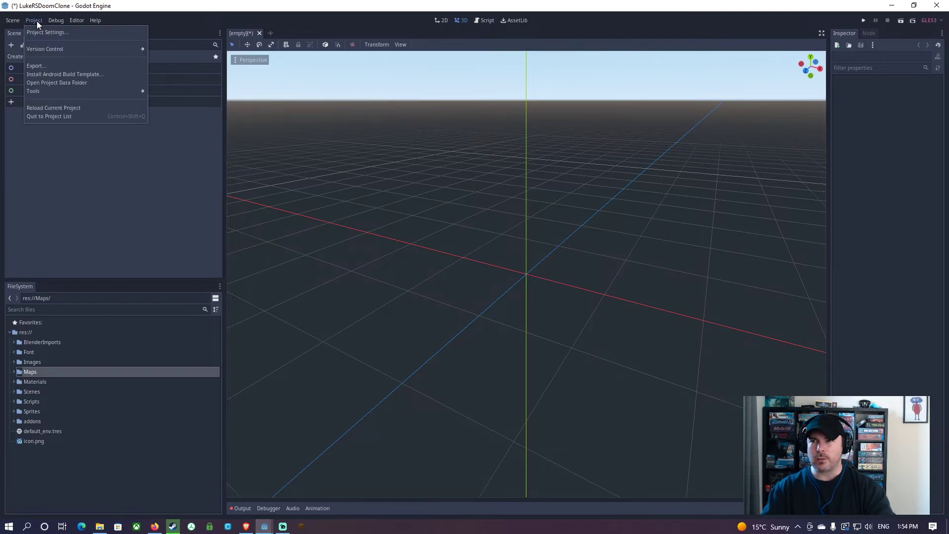
click(223, 120)
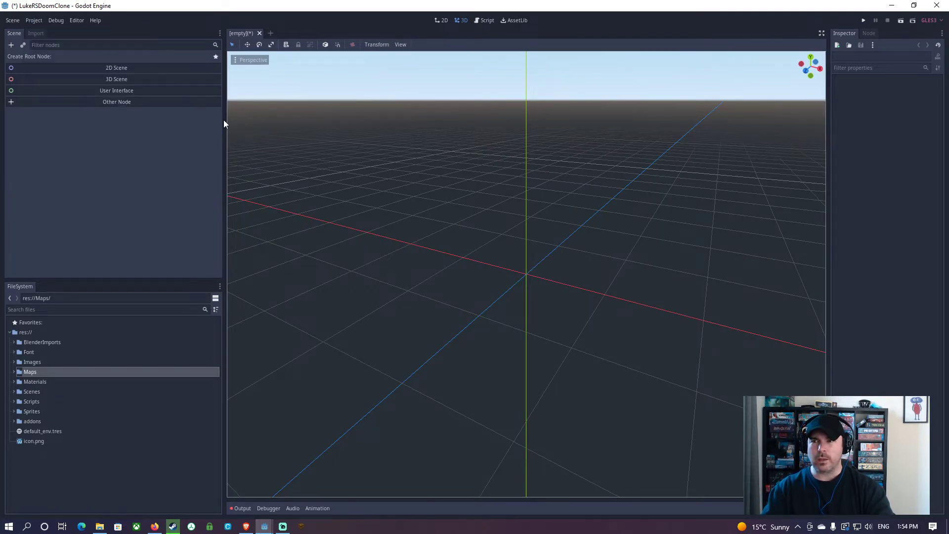
Show the Qodot asset's details page from the AssetLib search results
click(513, 21)
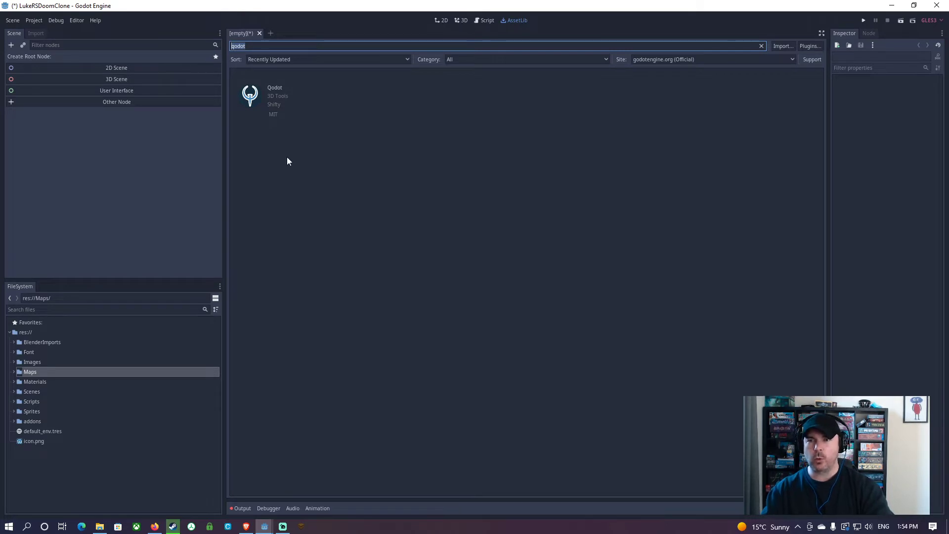
click(253, 99)
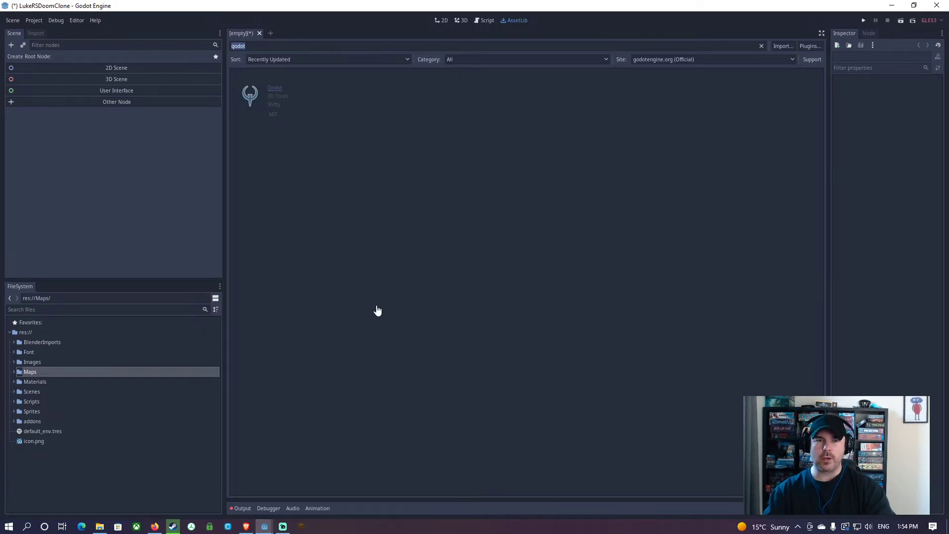
click(249, 98)
mouse_move(265, 527)
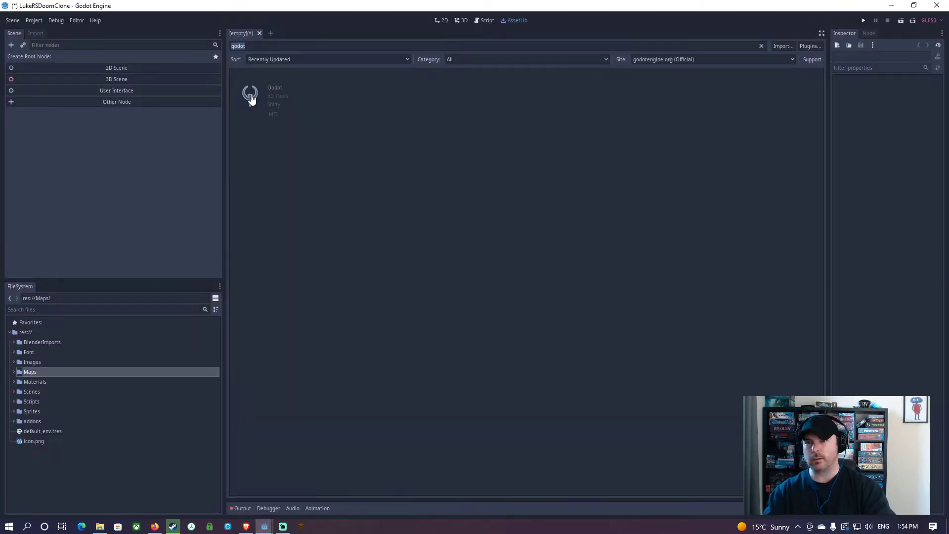
click(252, 99)
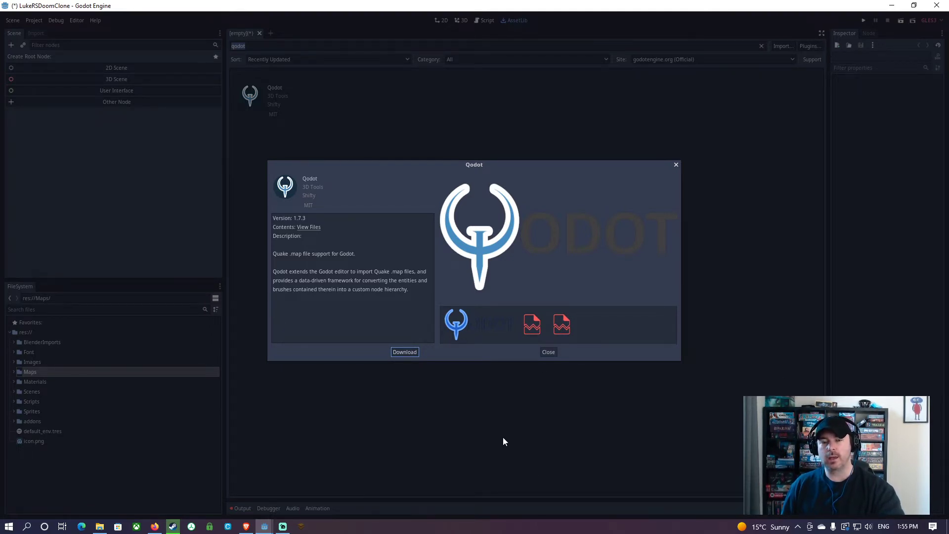
Close the Qodot asset details, returning to the asset library results
click(546, 354)
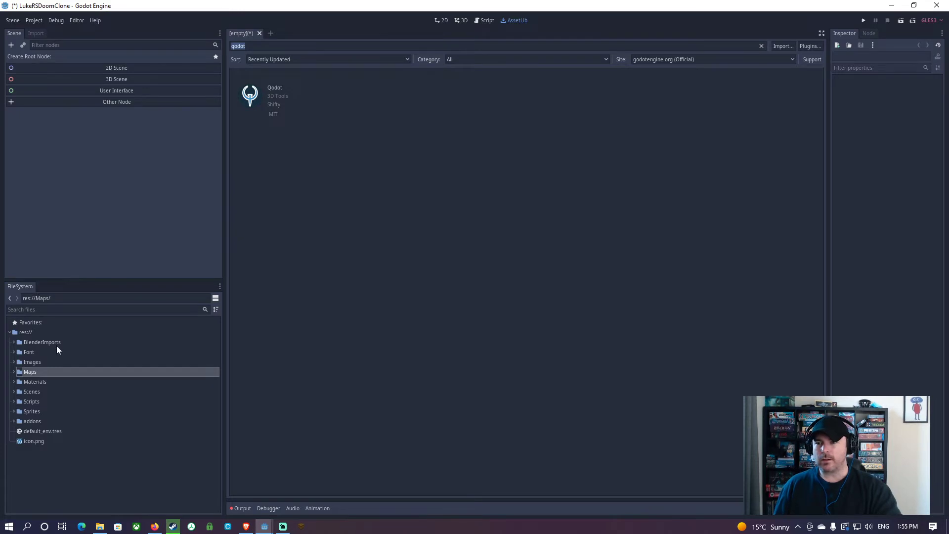
Check the qodot addon folder, then enable the Qodot plugin in Project Settings > Plugins
click(12, 421)
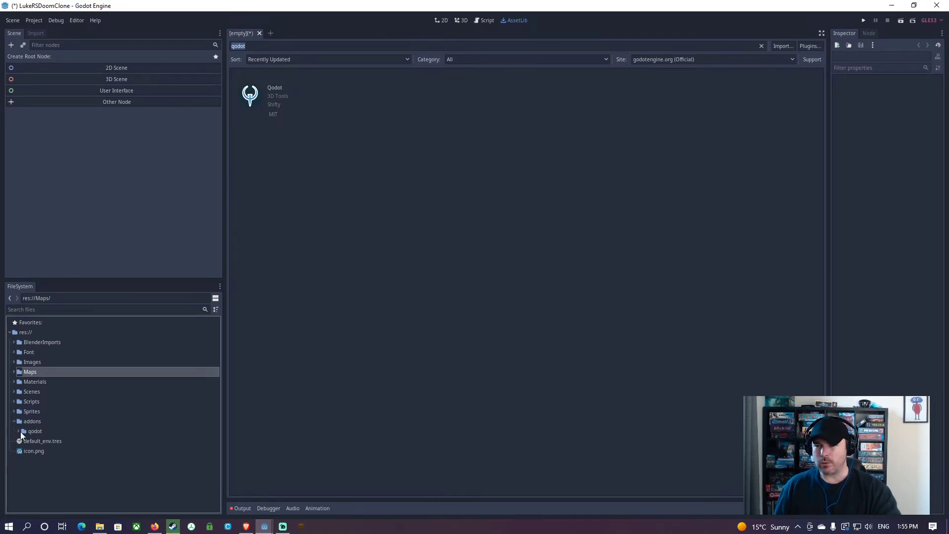
click(20, 431)
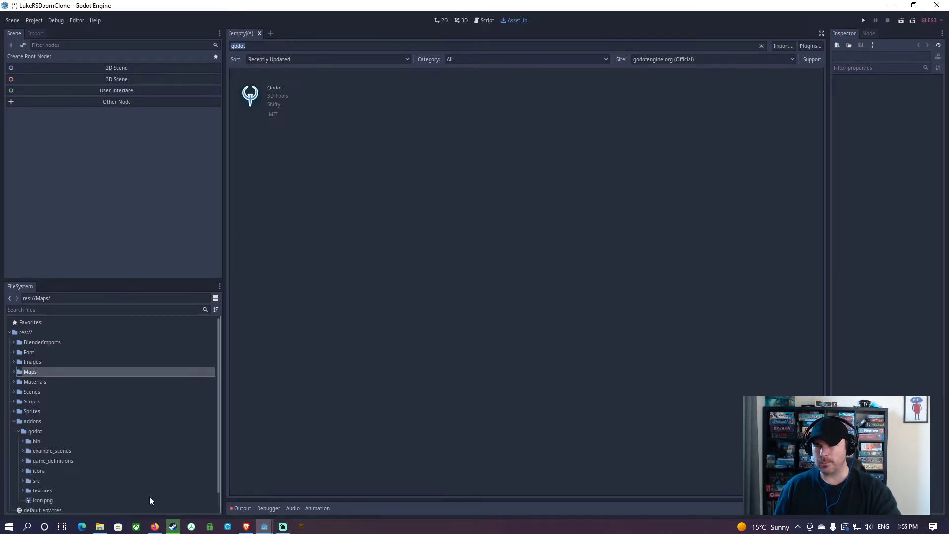
click(34, 20)
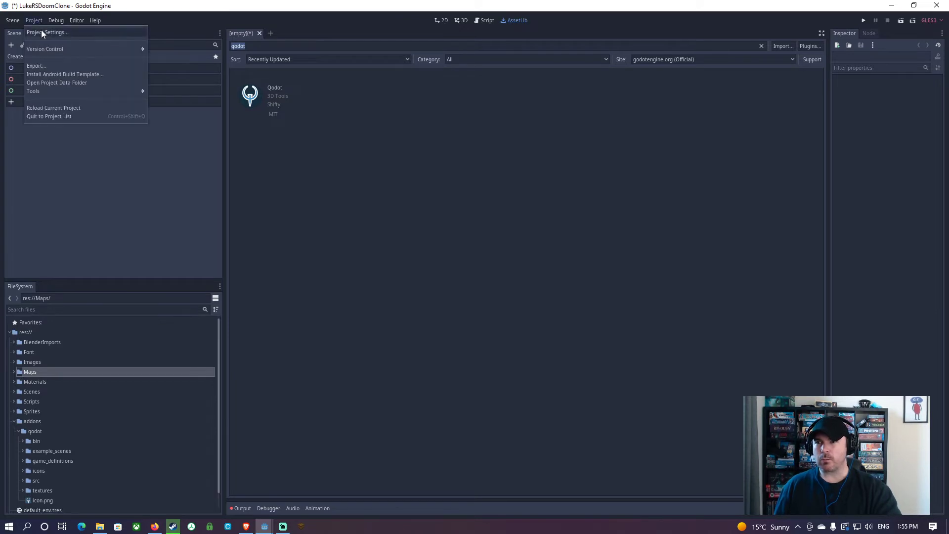
click(42, 31)
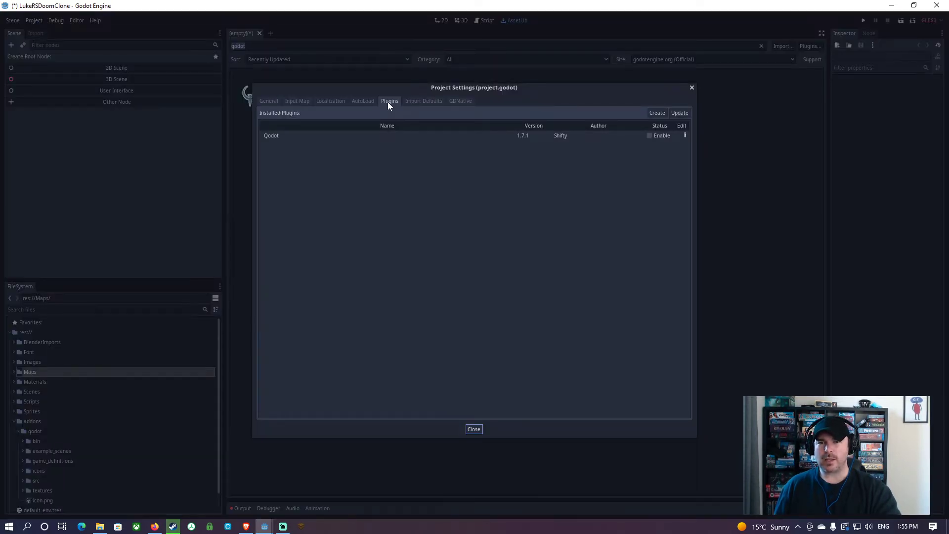
click(650, 135)
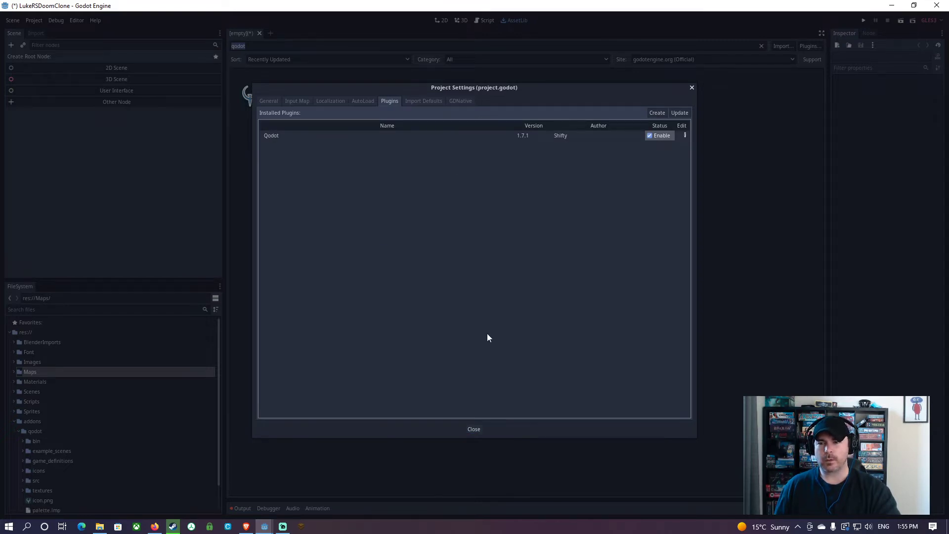
click(475, 429)
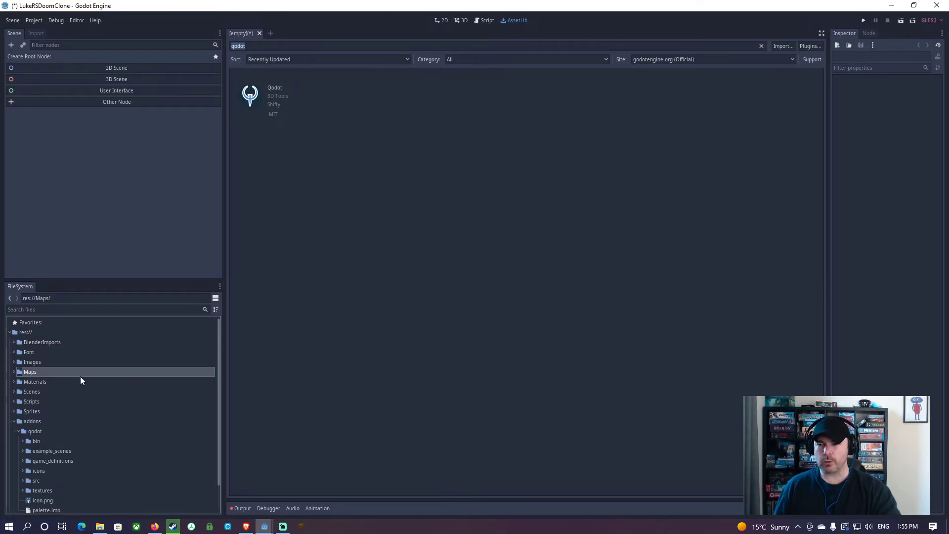
Expand Maps/textures in FileSystem to reveal the cage_flats and cage_patches folders
click(23, 332)
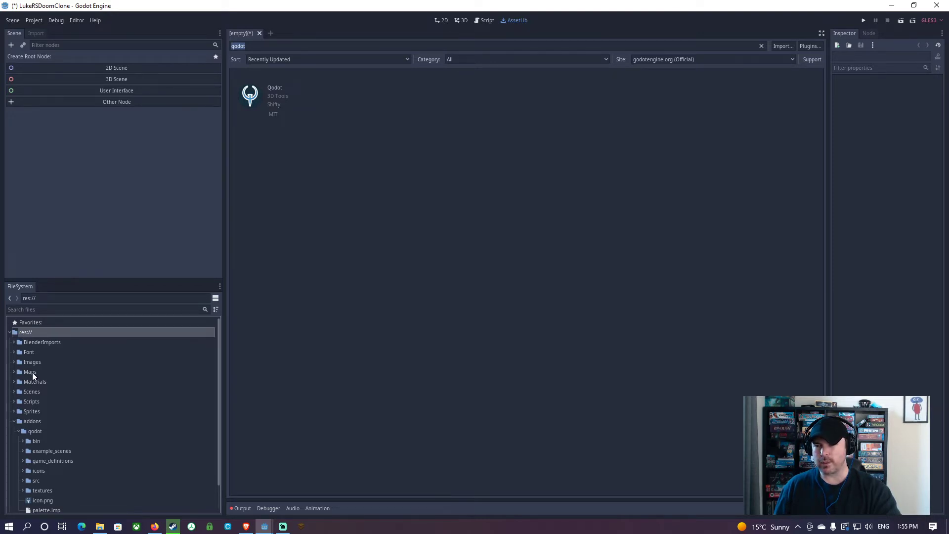
click(18, 371)
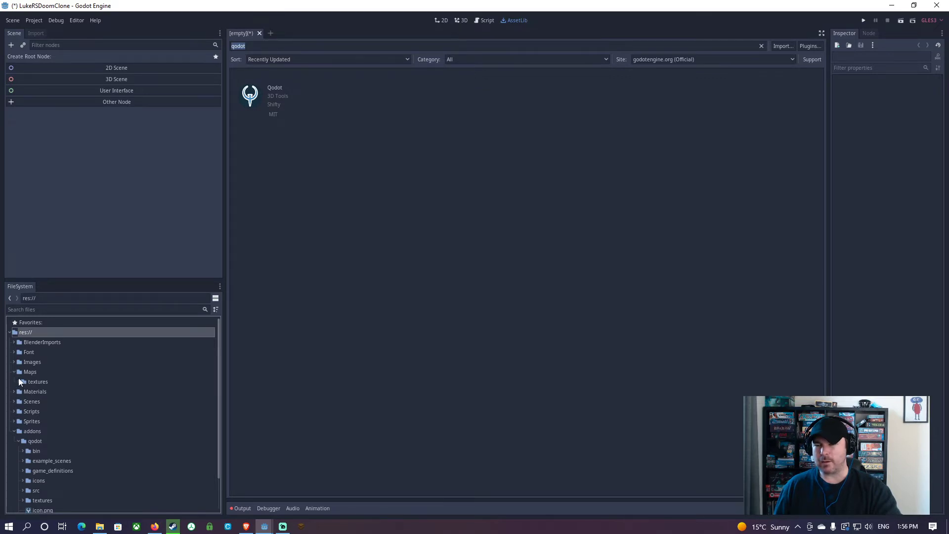
click(16, 372)
click(19, 382)
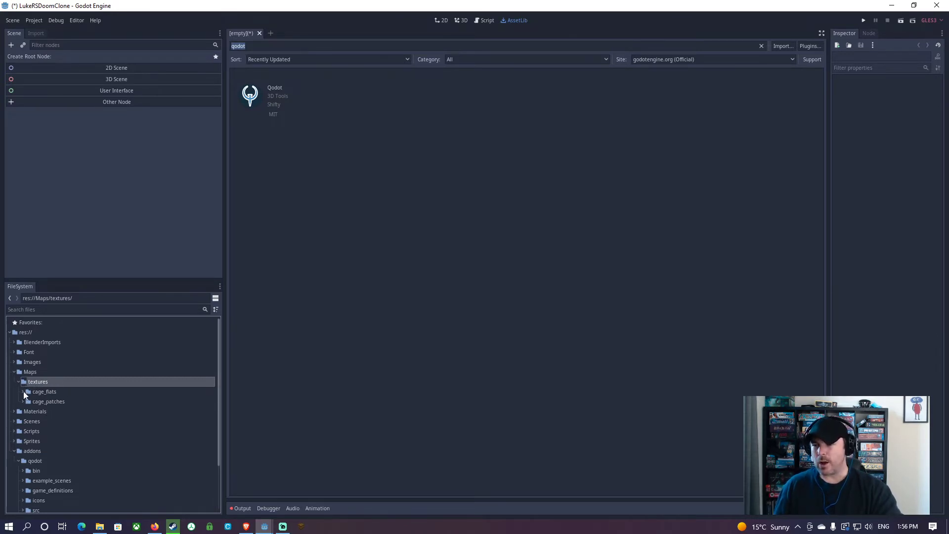
click(28, 391)
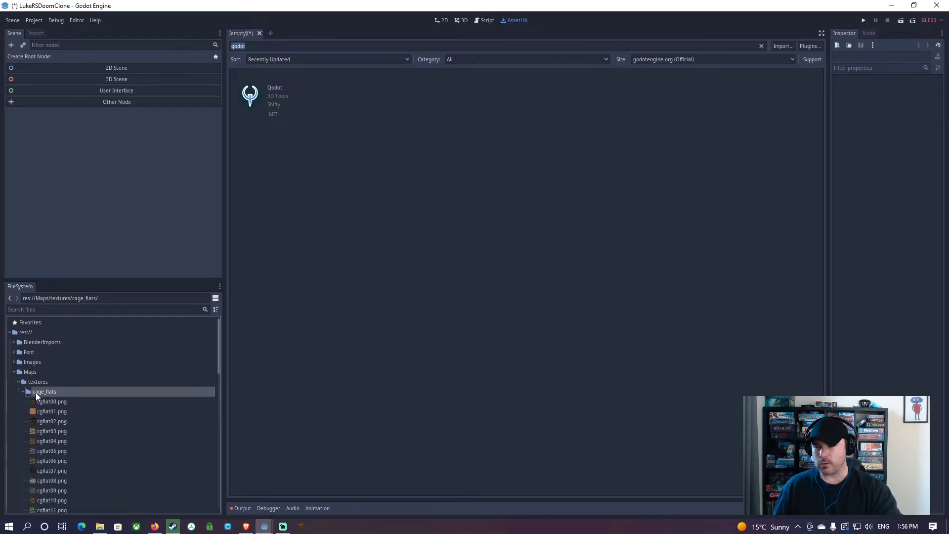
click(27, 392)
click(28, 401)
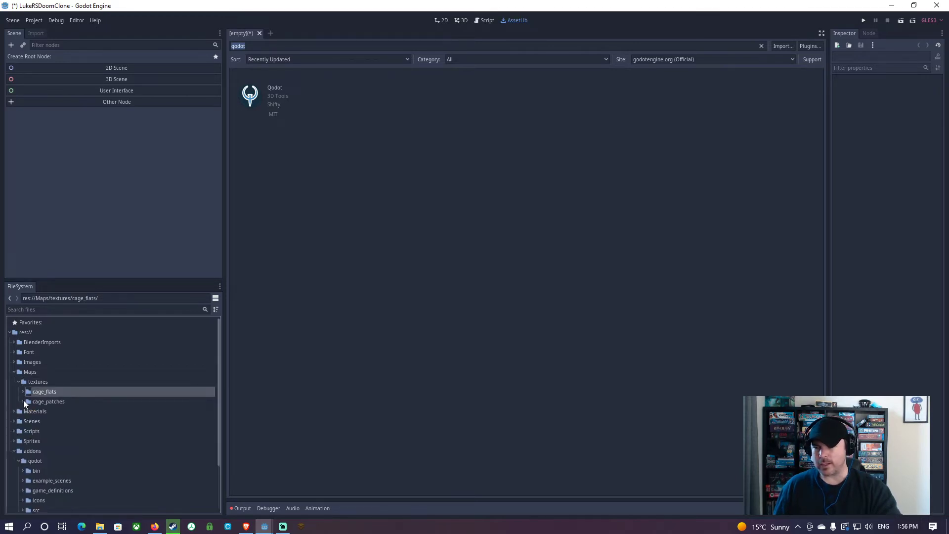
Browse cage_tex\cage_tex\FLATS in File Explorer, then minimise it back to Godot
click(262, 527)
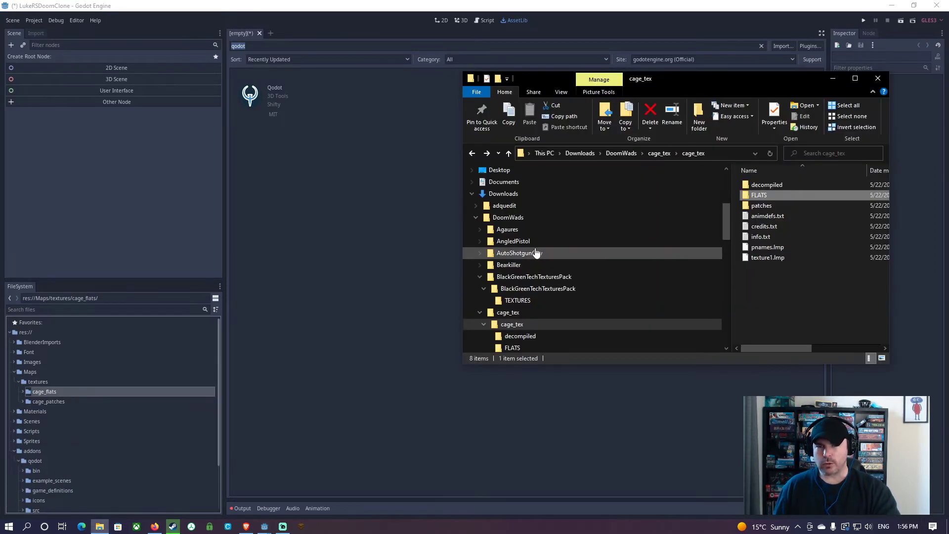
double_click(691, 85)
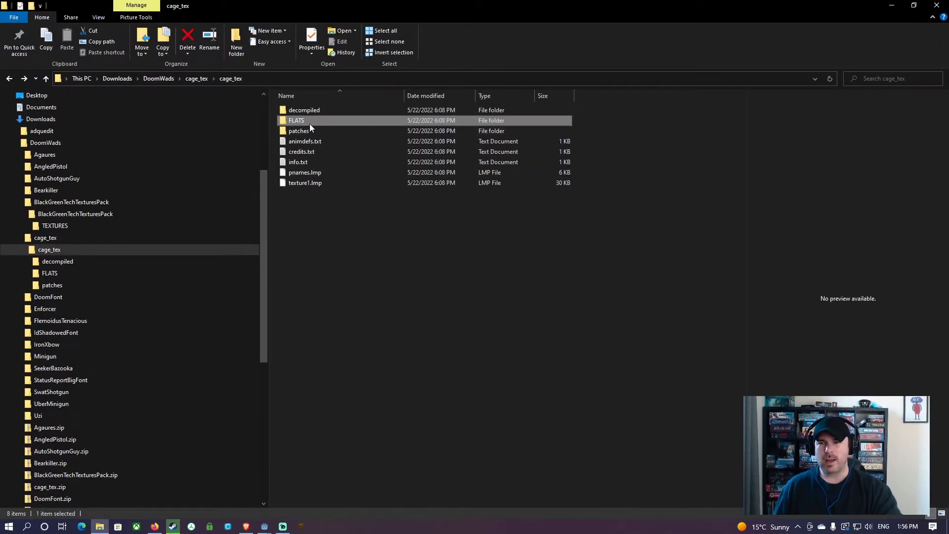
click(196, 78)
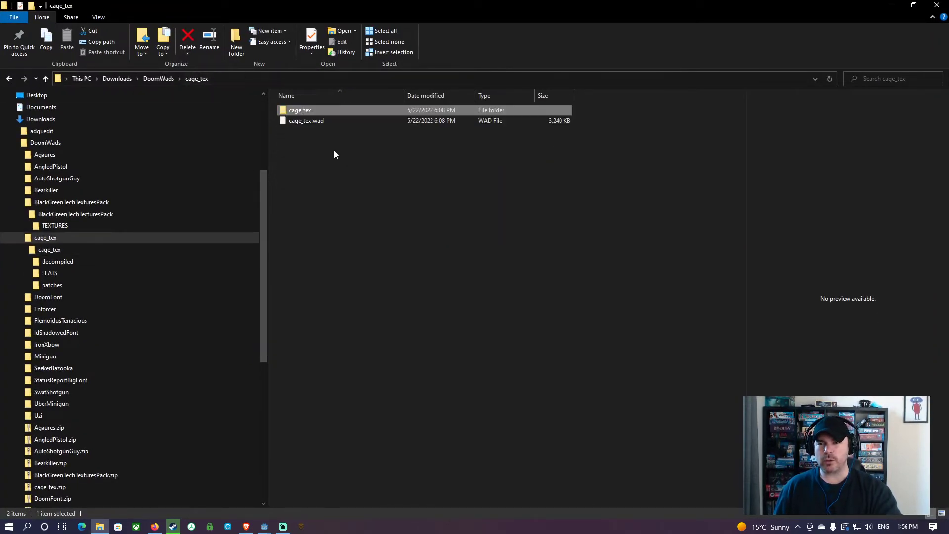
click(171, 80)
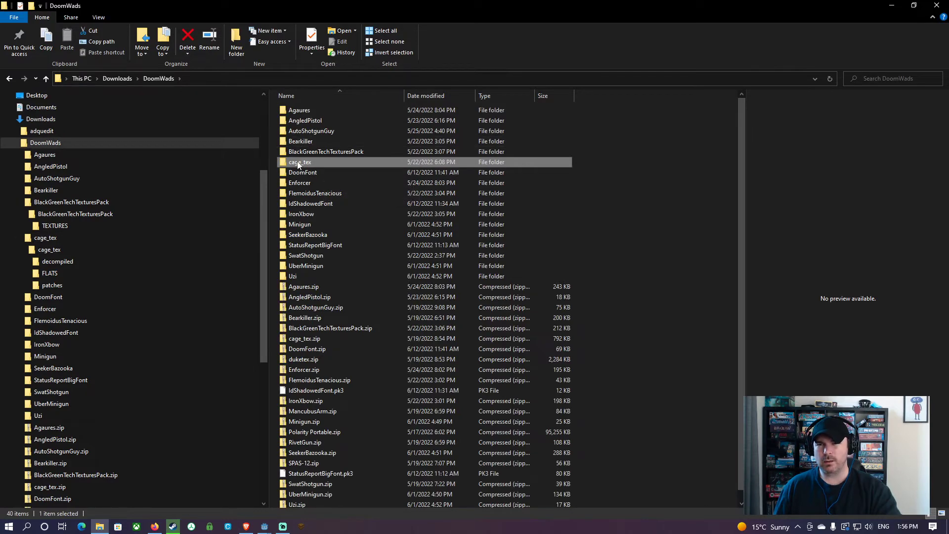
double_click(301, 162)
double_click(300, 110)
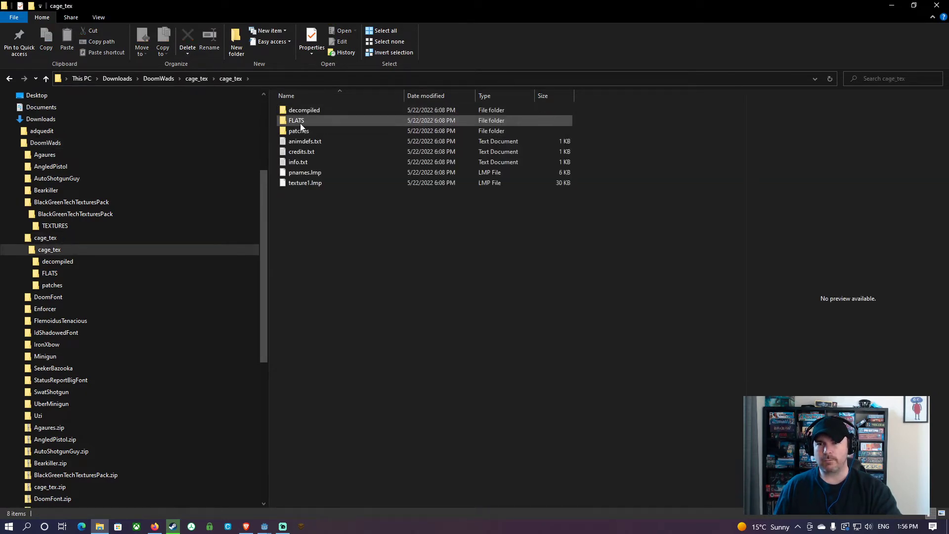
double_click(301, 121)
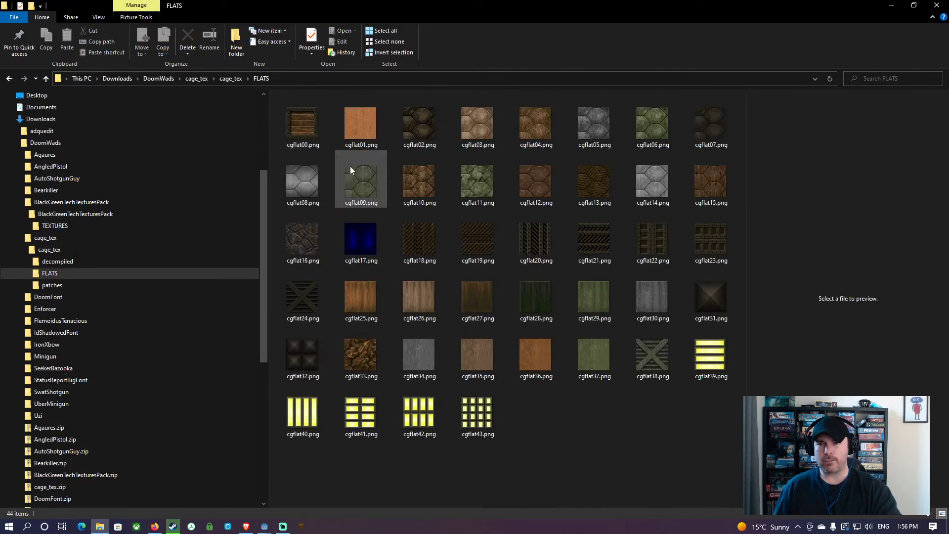
click(9, 78)
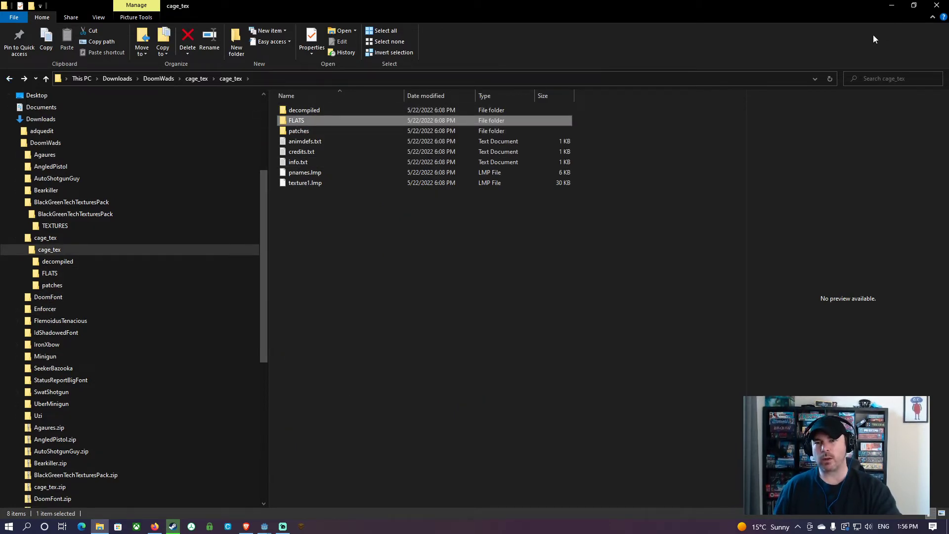
click(892, 8)
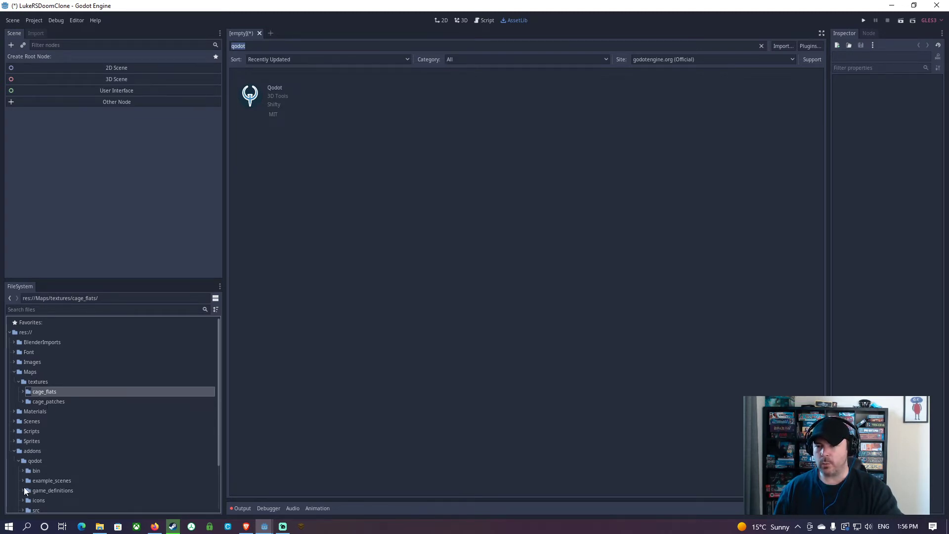
scroll(106, 454, down, 3)
Load qodot_trenchbroom_config_folder.tres from game_definitions/trenchbroom into the Inspector
click(24, 433)
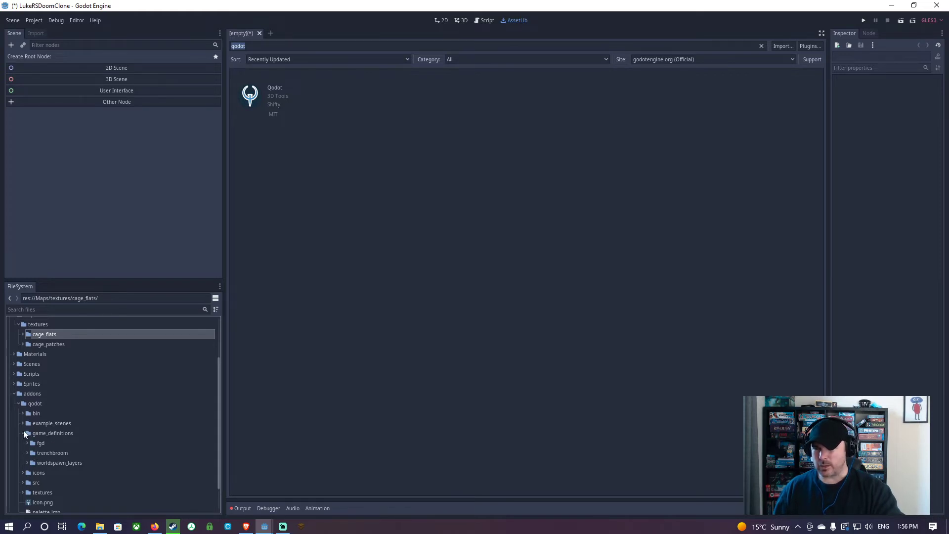
click(28, 453)
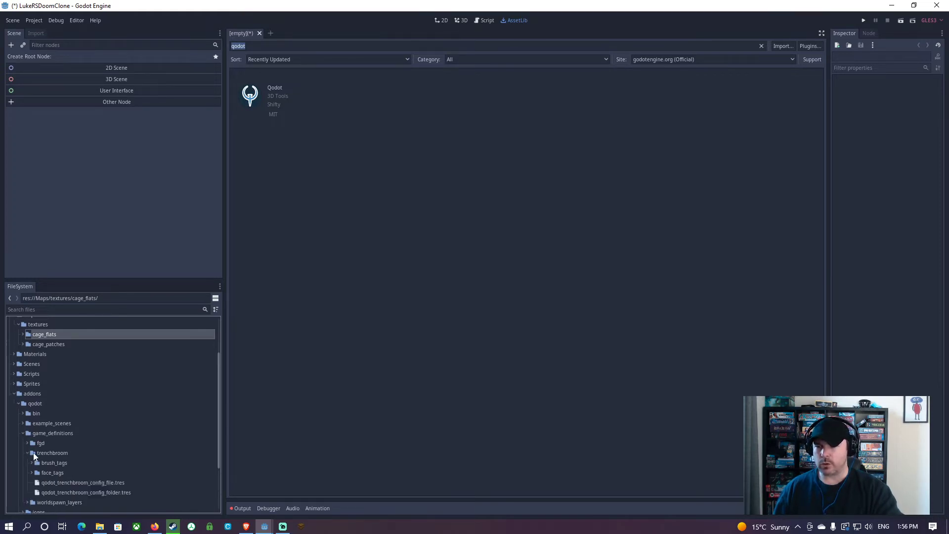
scroll(57, 452, down, 3)
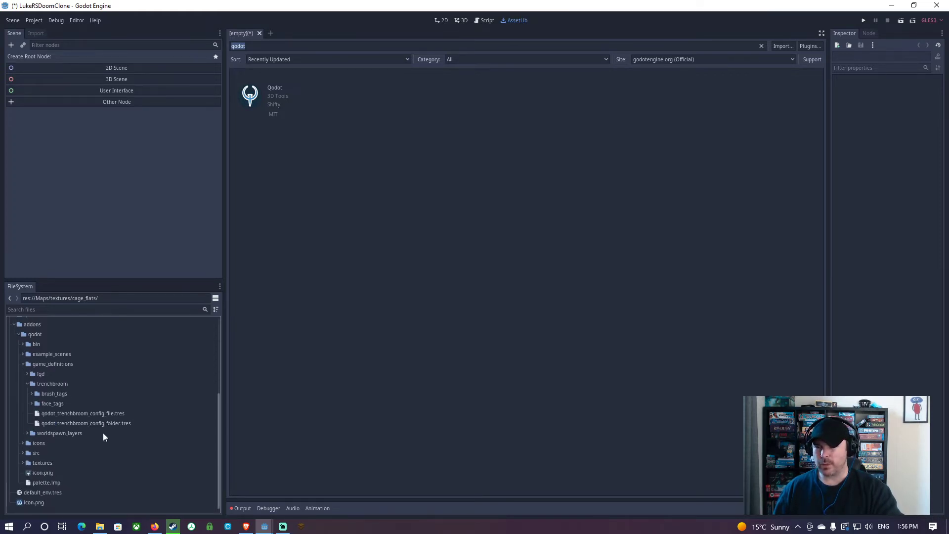
click(67, 423)
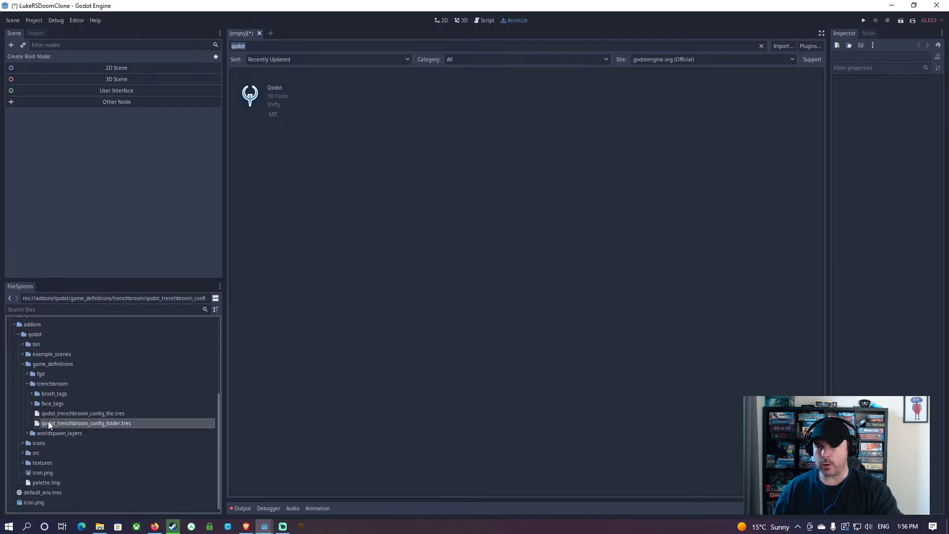
double_click(49, 421)
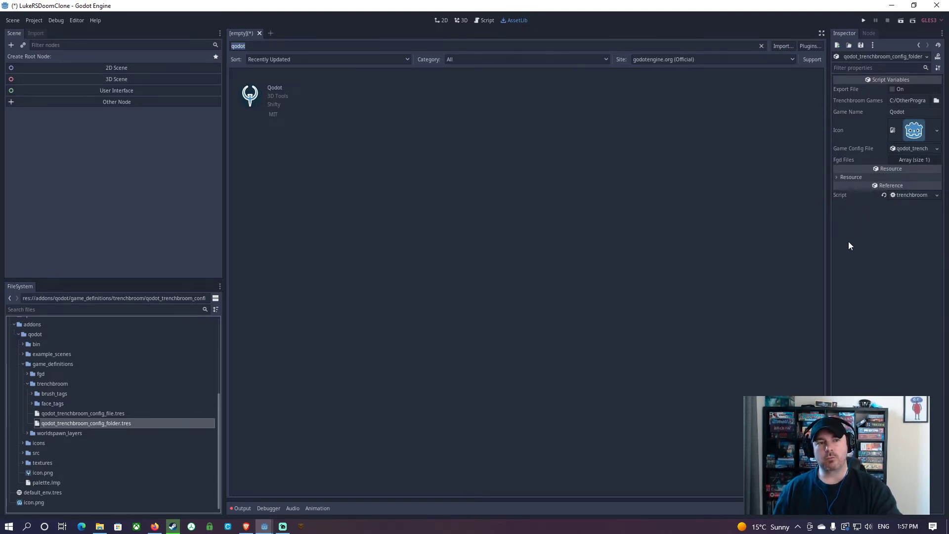
Go to Downloads in File Explorer and select the TrenchBroom release folder
click(100, 527)
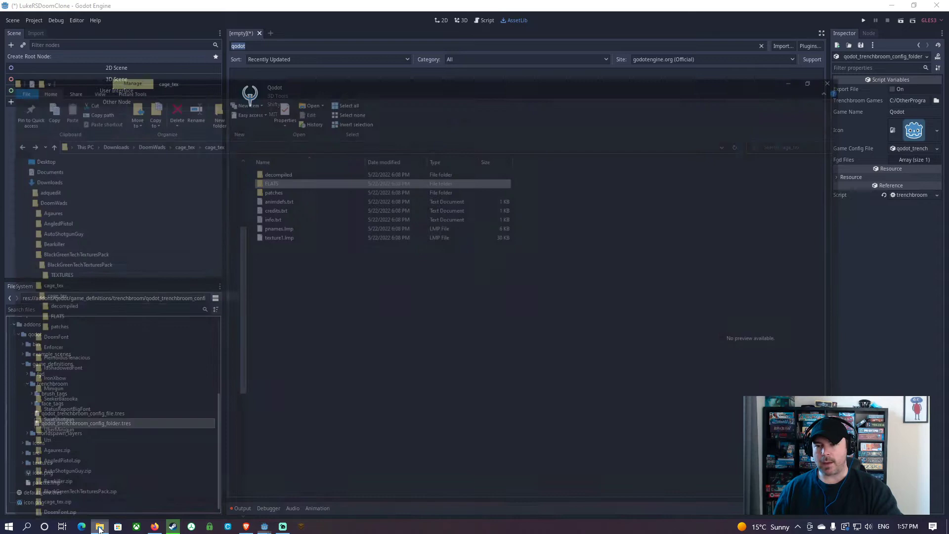
click(118, 78)
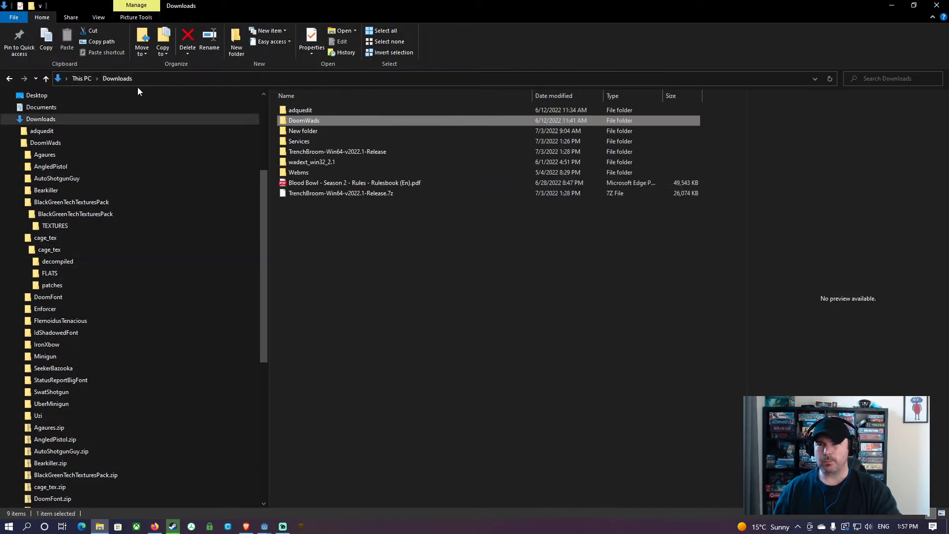
click(320, 152)
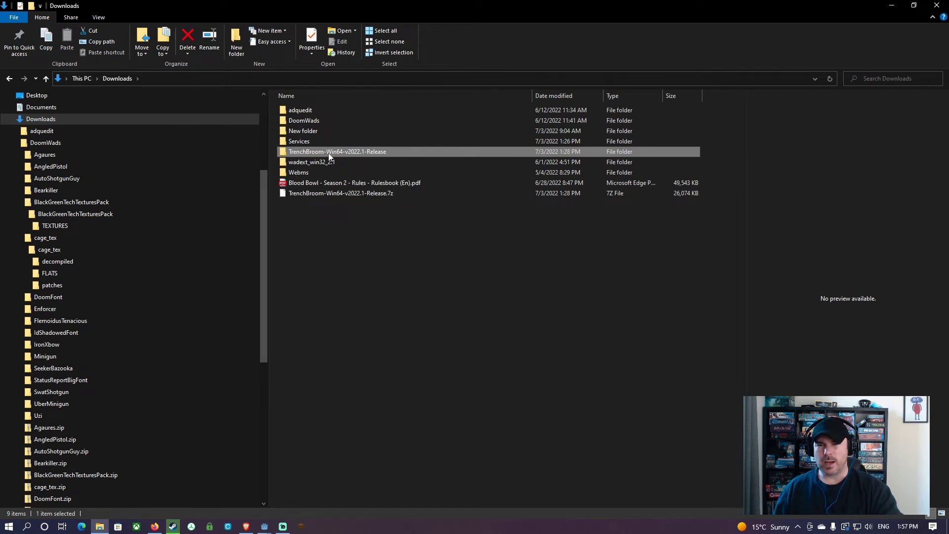
click(328, 152)
Rename TrenchBroom-Win64-v2022.1-Release to TrenchBroom and return to Godot
double_click(333, 151)
key(shift+End)
key(Delete)
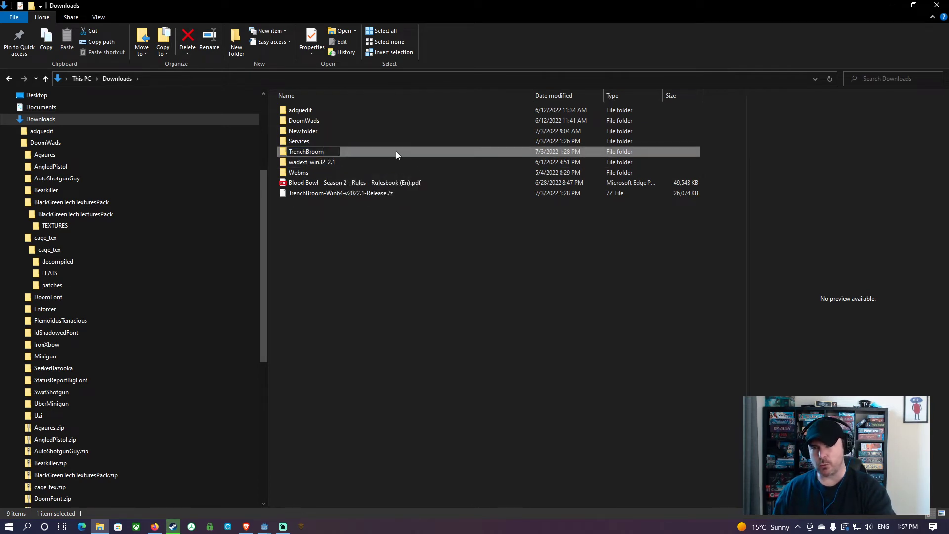
key(Return)
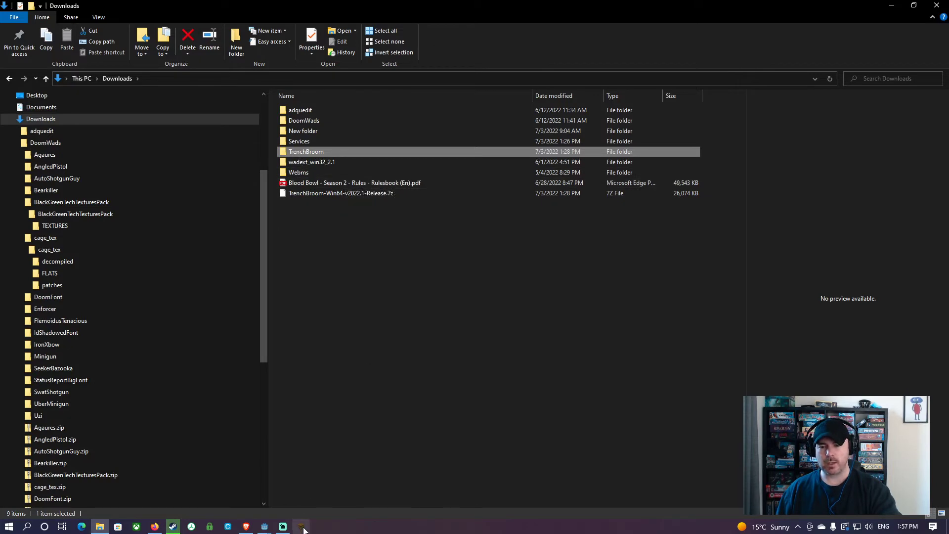
mouse_move(263, 527)
click(324, 489)
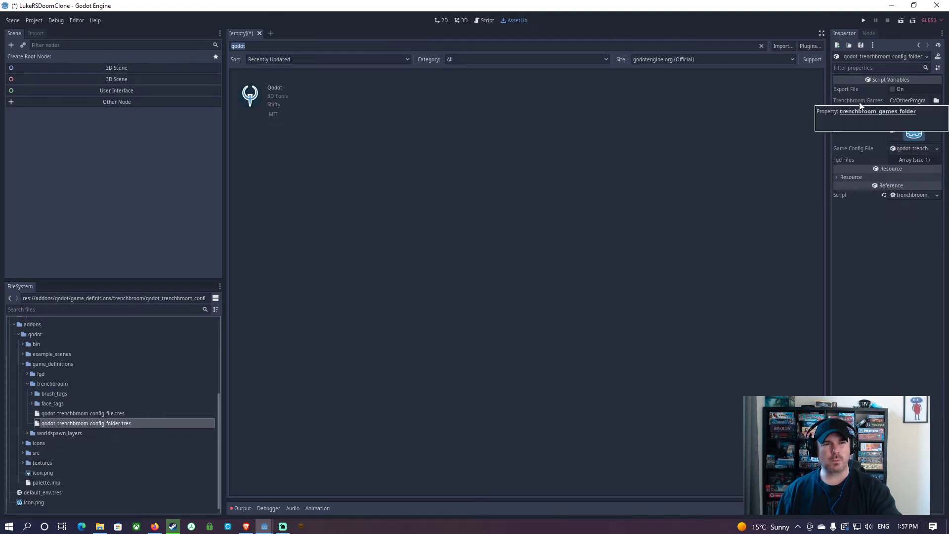
Start browsing for the Trenchbroom Games Folder and check the Downloads path in File Explorer
drag(827, 101, 694, 100)
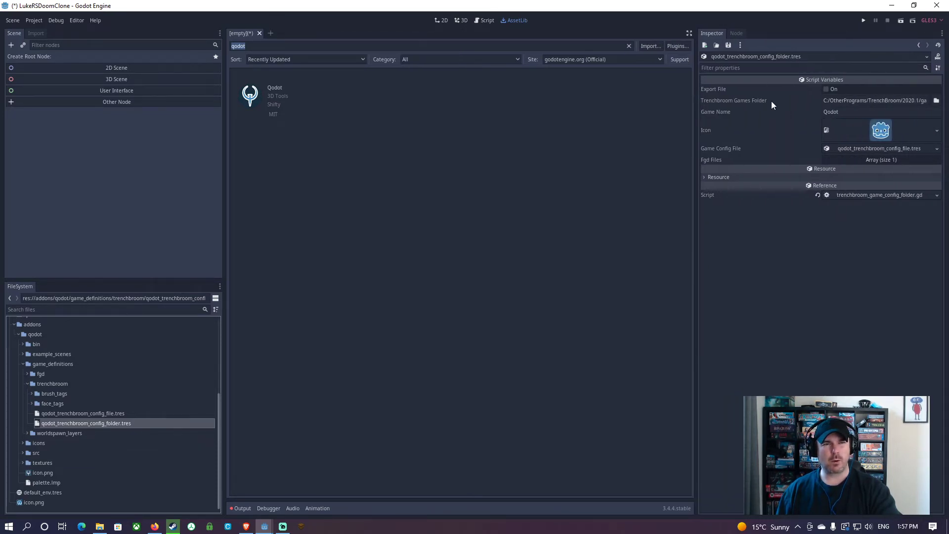
click(936, 100)
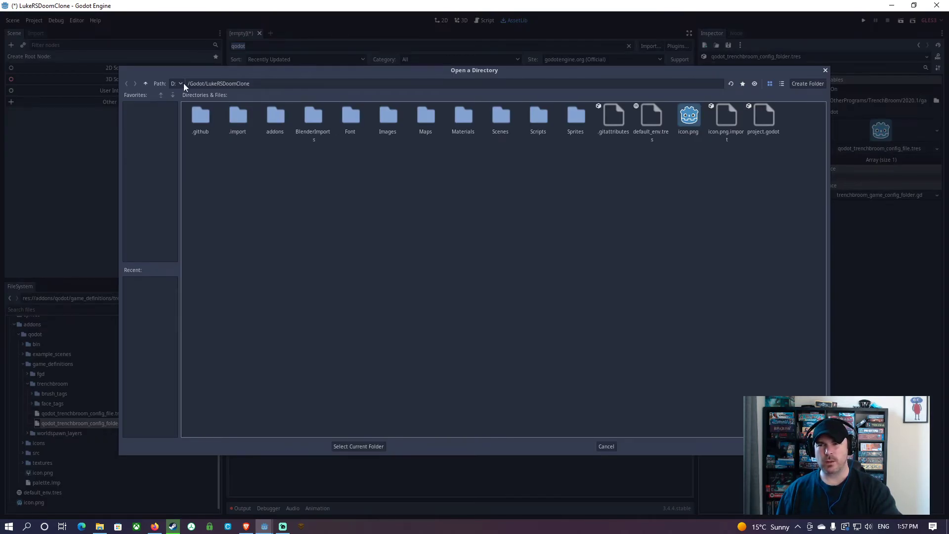
click(100, 526)
click(152, 79)
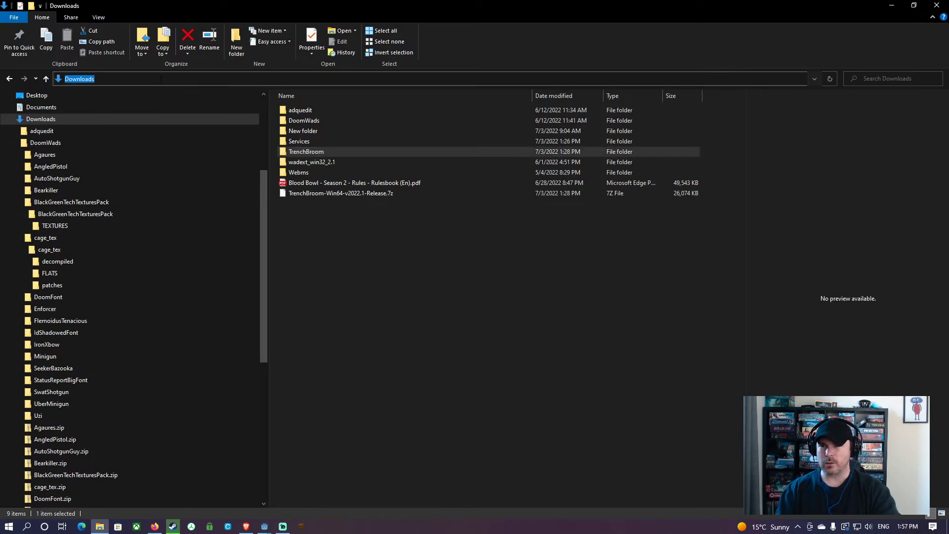
click(313, 342)
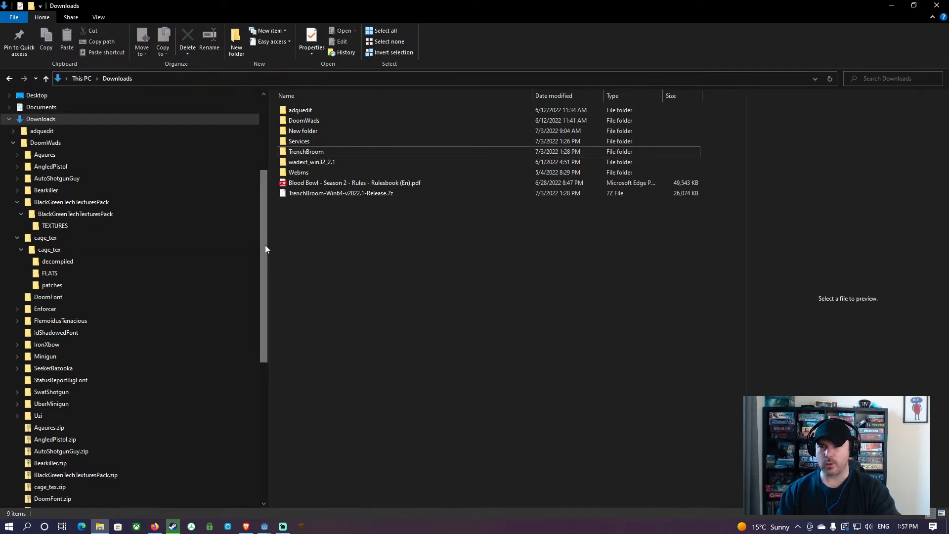
drag(264, 244, 269, 149)
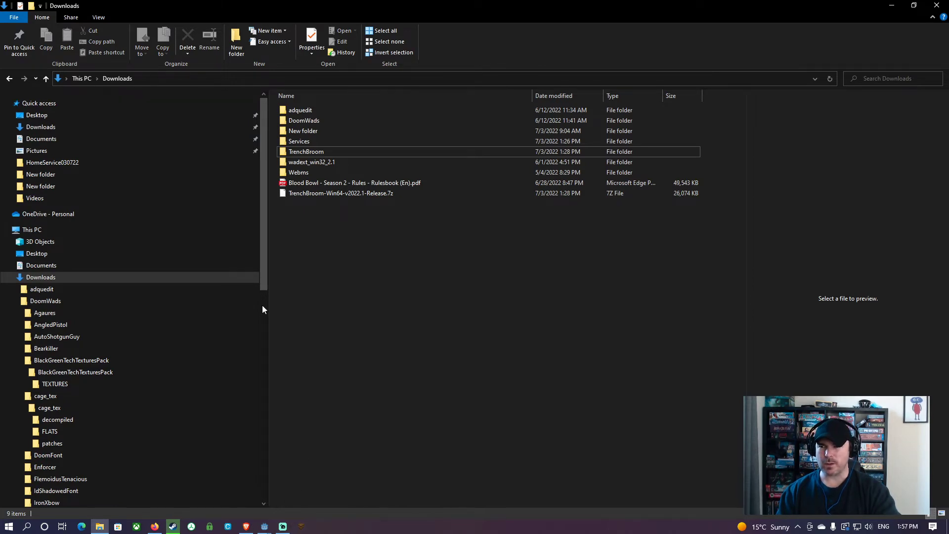
scroll(215, 372, down, 1)
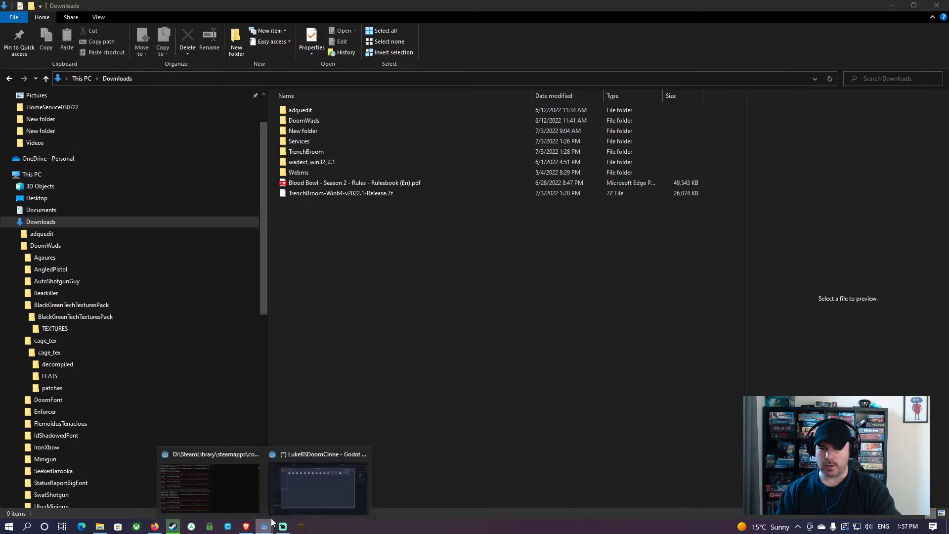
click(304, 486)
Set the games folder to C:/users/lukers/downloads/TrenchBroom via Select Current Folder
double_click(218, 83)
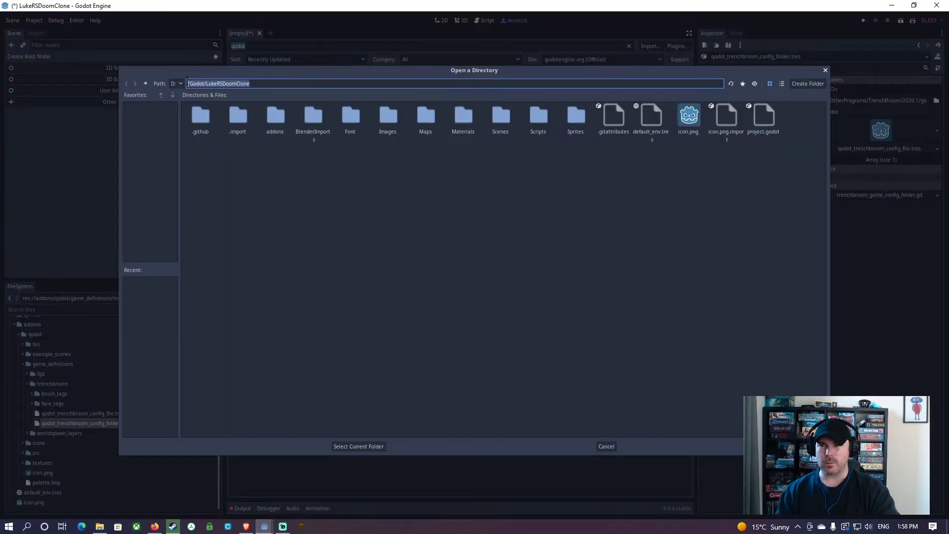
click(177, 83)
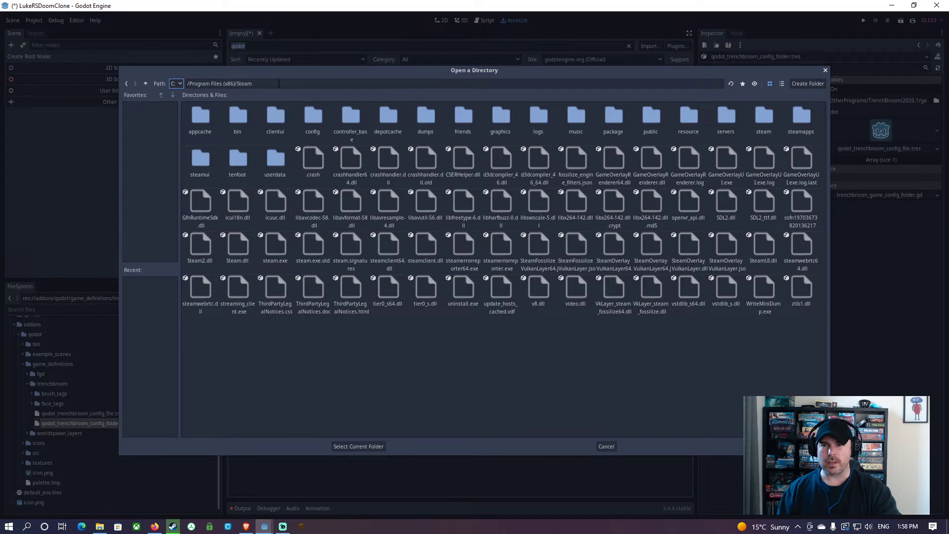
drag(279, 83, 144, 76)
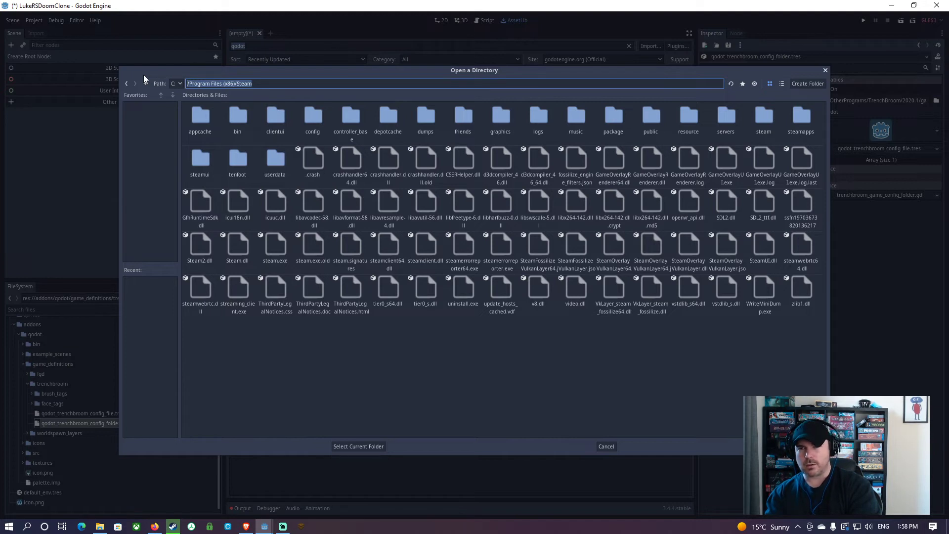
text(/)
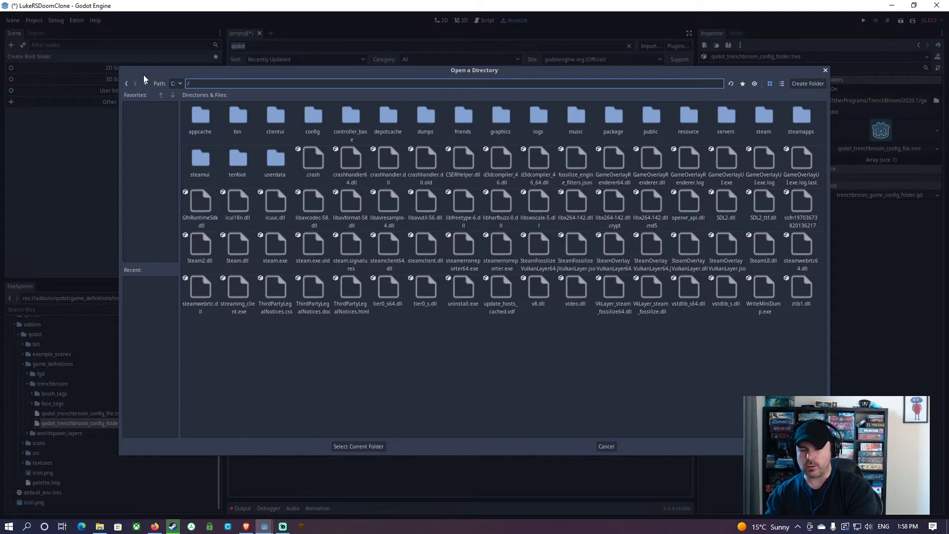
text(users/lukers)
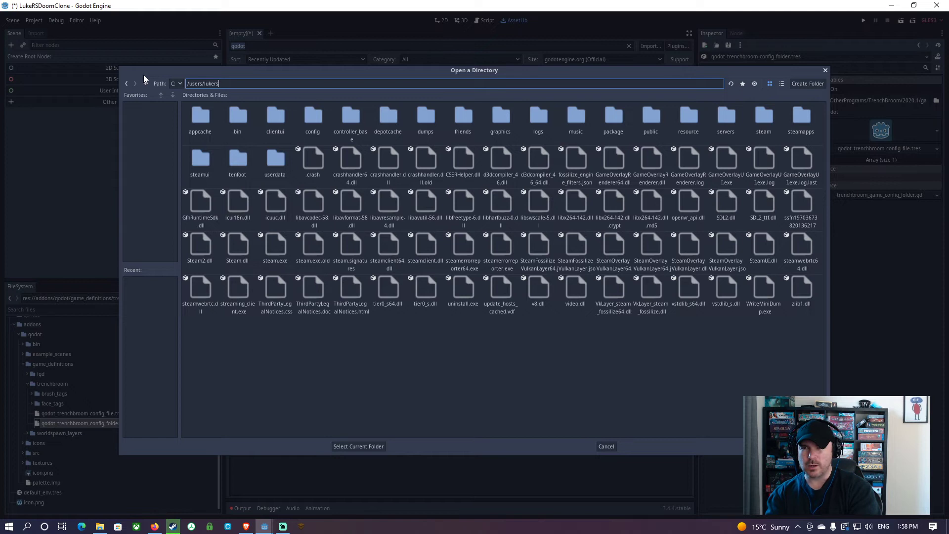
text(/downloads)
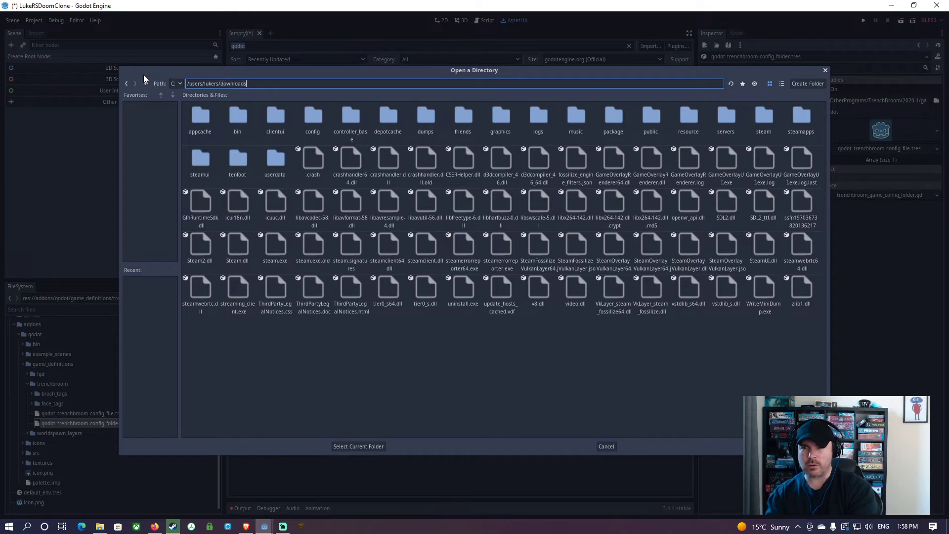
key(Return)
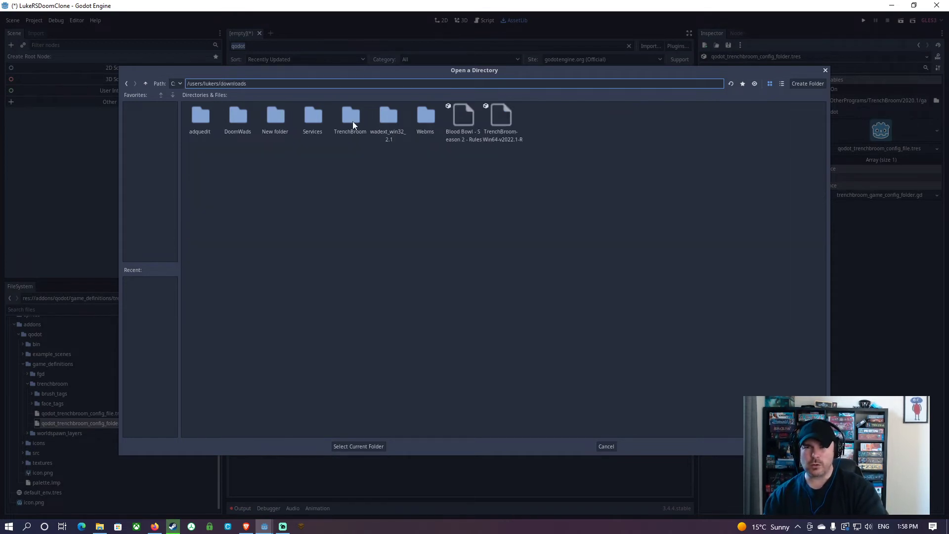
double_click(353, 121)
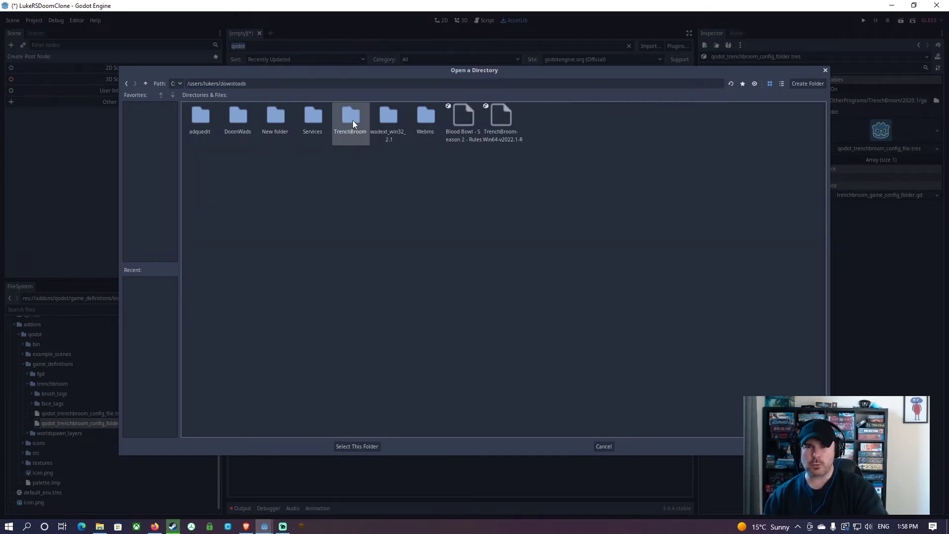
click(339, 446)
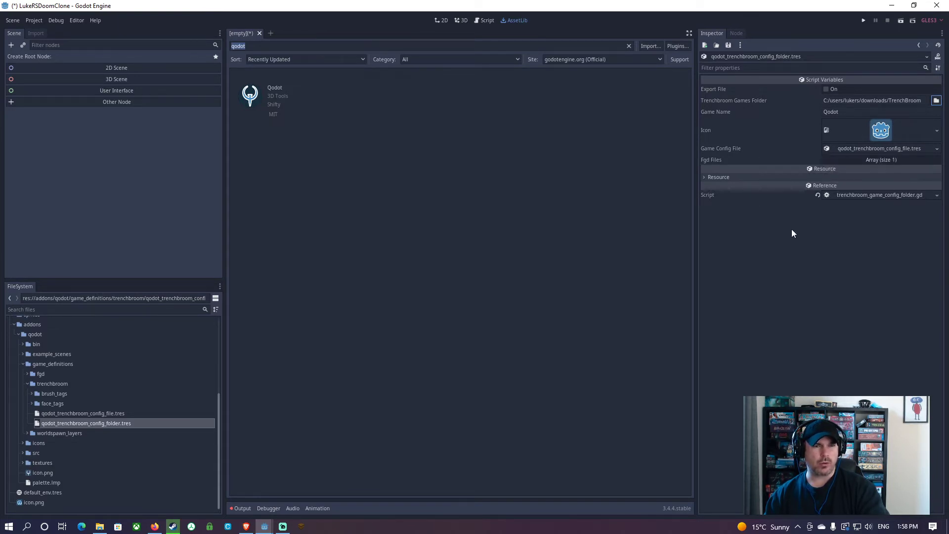
Export the Qodot game config, view the output log, and bring up TrenchBroom's welcome window
click(827, 88)
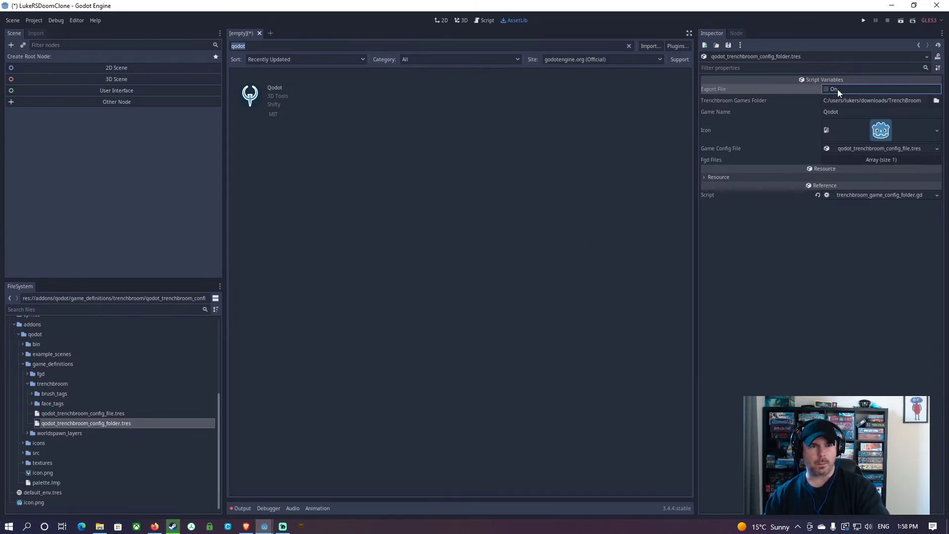
click(244, 508)
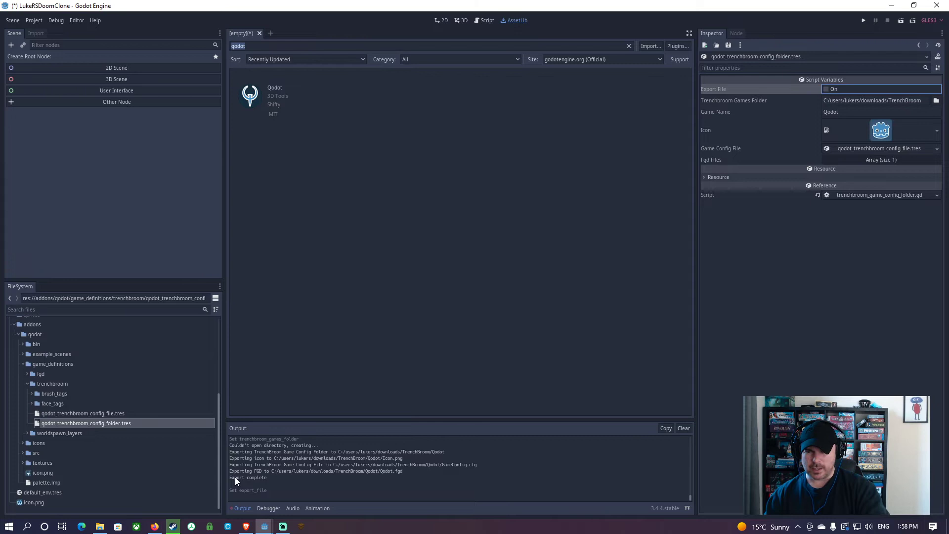
click(302, 527)
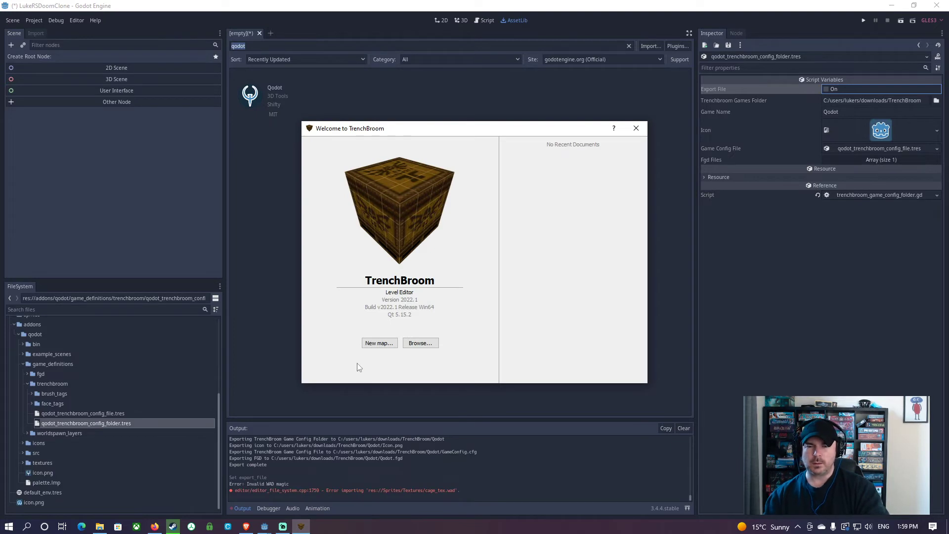
Start a new map to browse the Select Game list, then cancel back to Godot
click(378, 342)
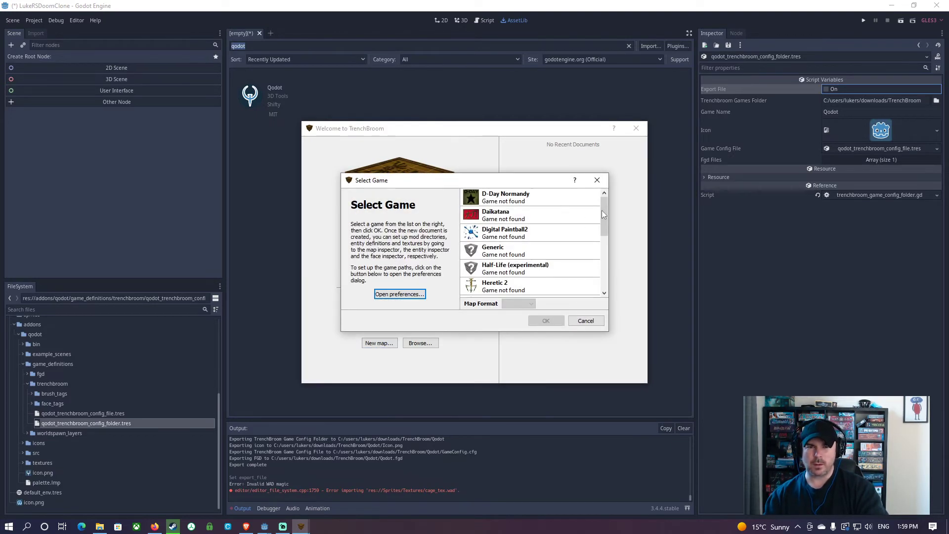
mouse_move(604, 210)
mouse_down()
mouse_move(603, 272)
mouse_move(603, 199)
mouse_move(595, 286)
mouse_up()
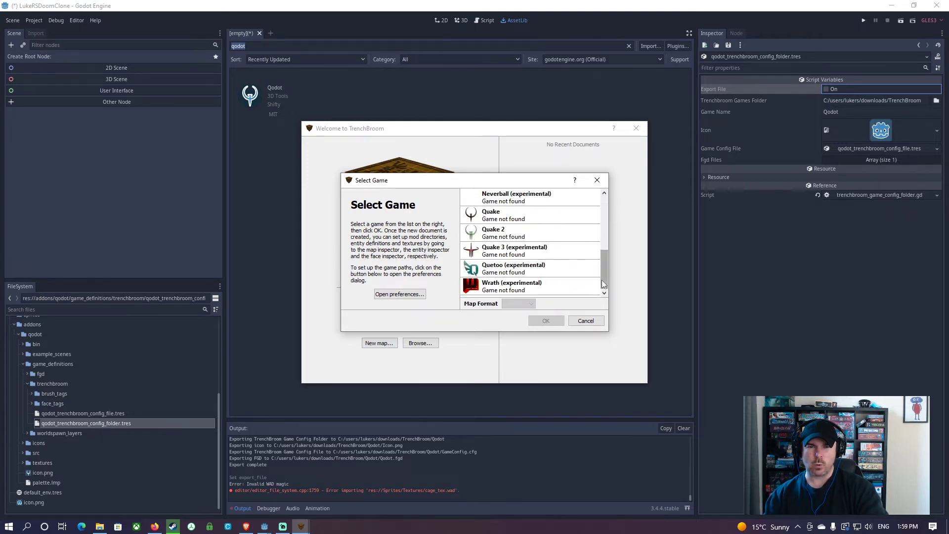
drag(604, 269, 603, 212)
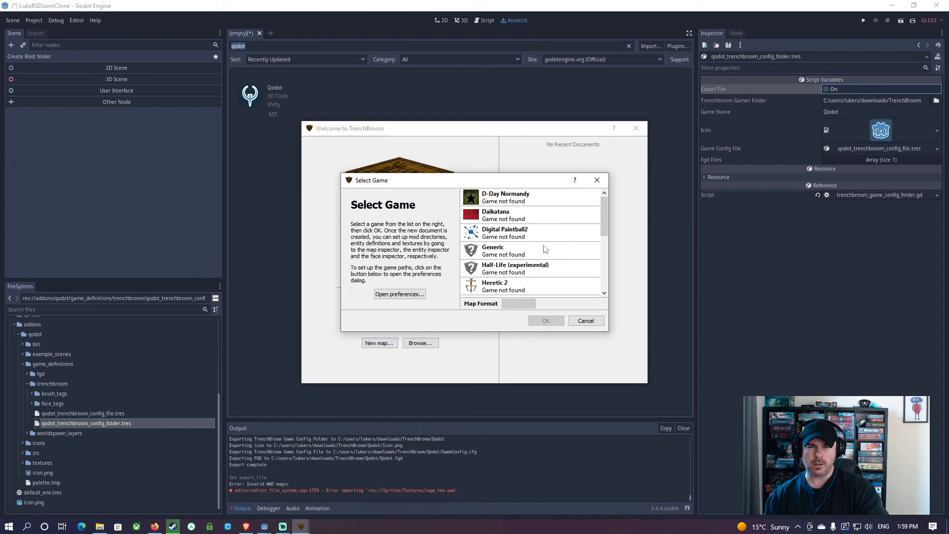
scroll(561, 257, down, 5)
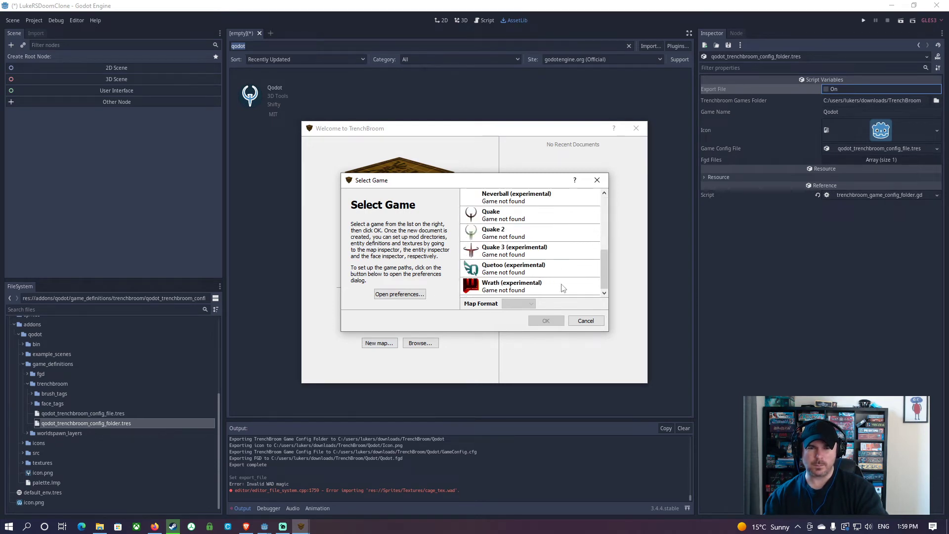
click(585, 321)
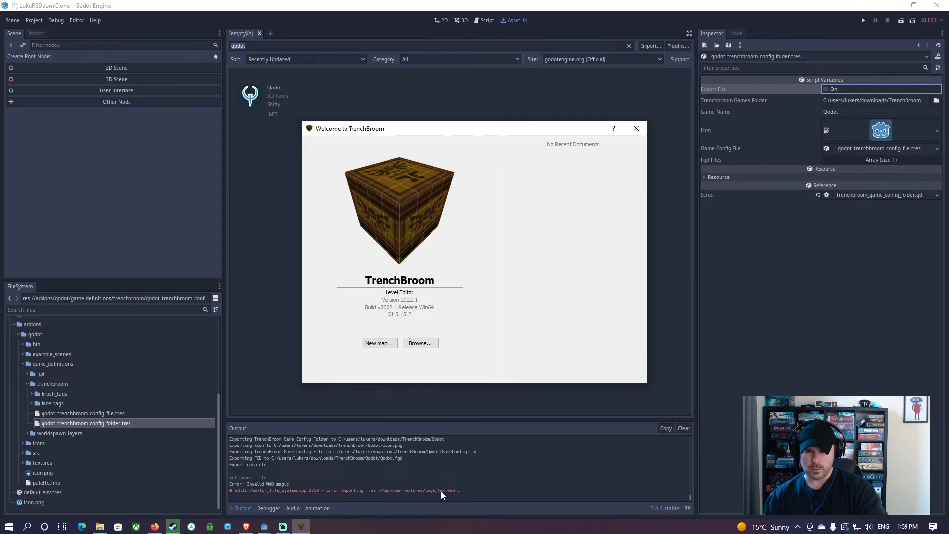
Re-export the TrenchBroom game config from Godot and check TrenchBroom's new-map game list
click(801, 251)
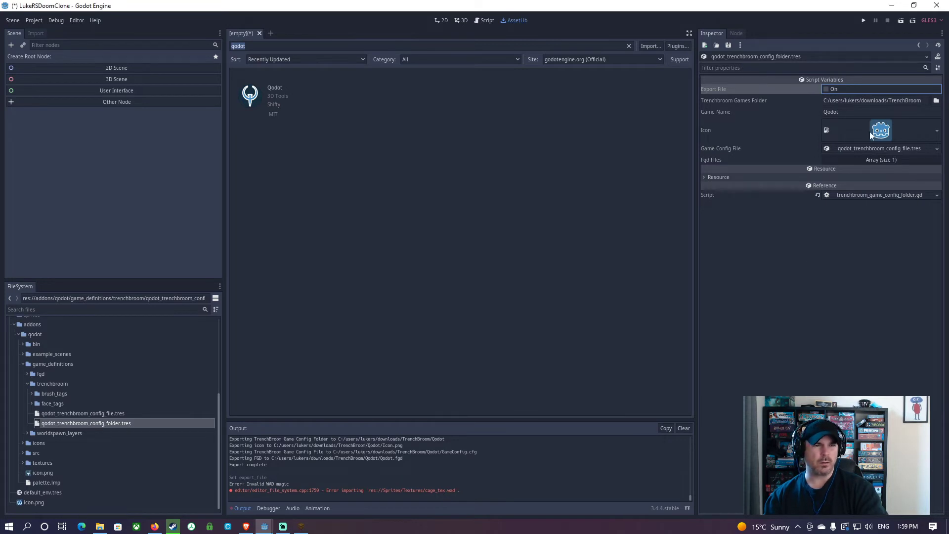
click(834, 89)
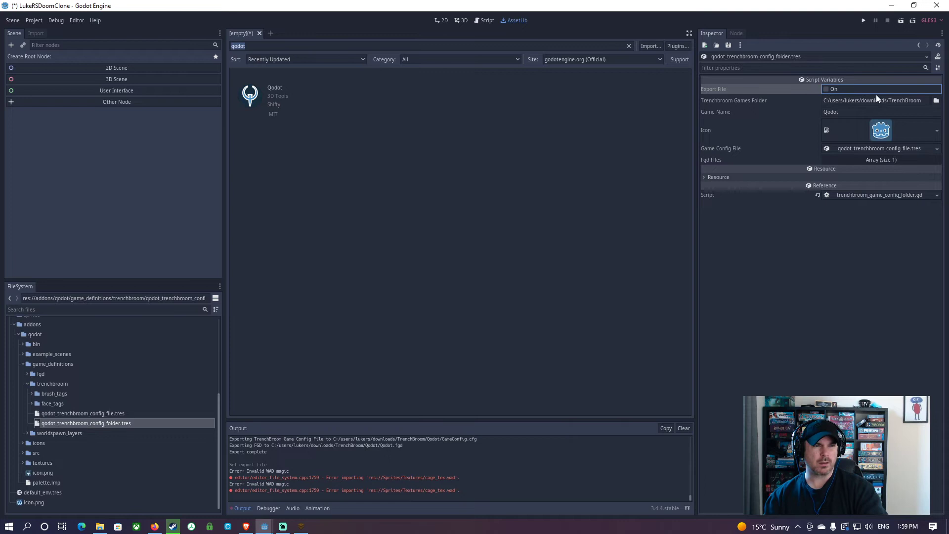
click(835, 89)
click(300, 528)
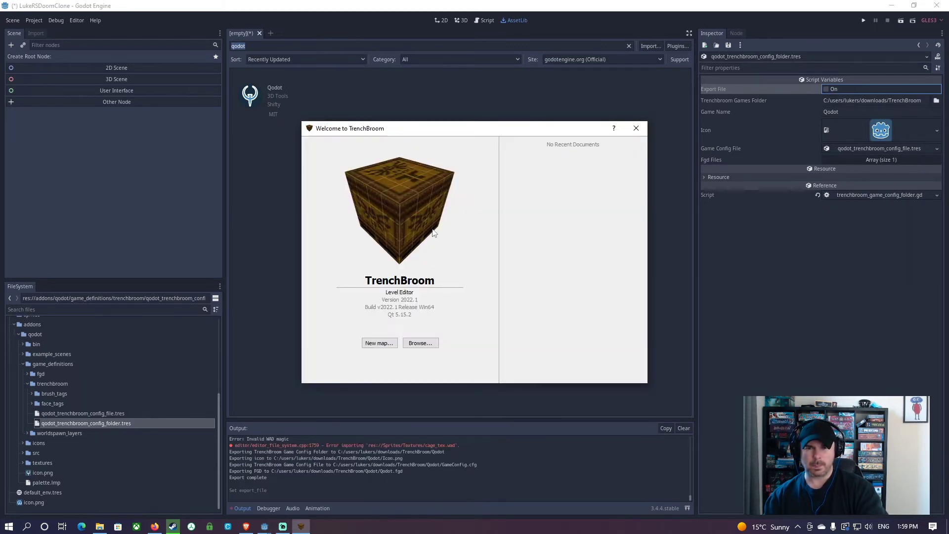
click(379, 343)
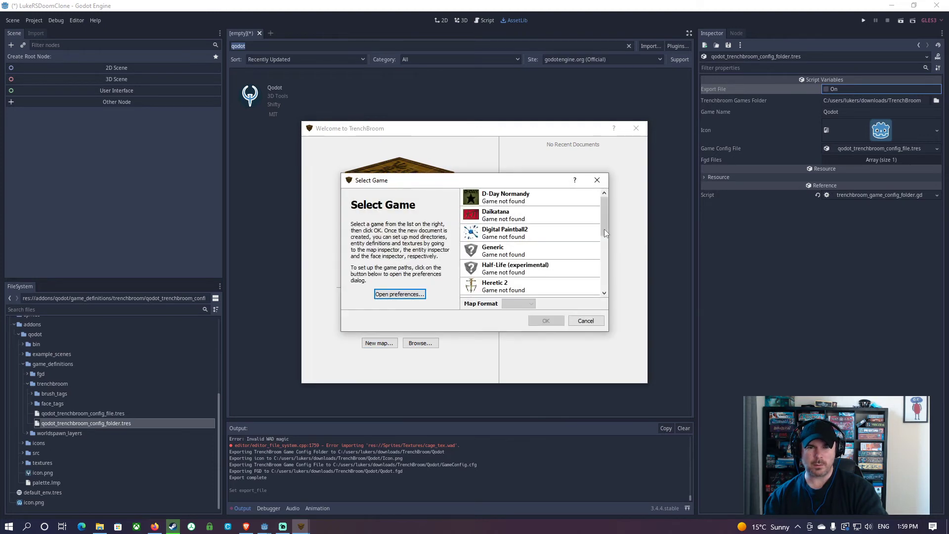
drag(605, 213, 601, 263)
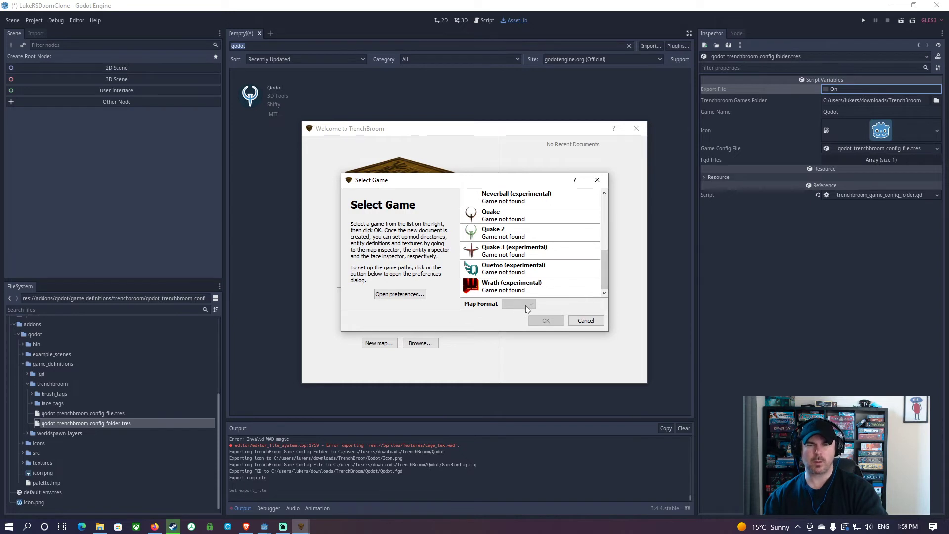
click(586, 320)
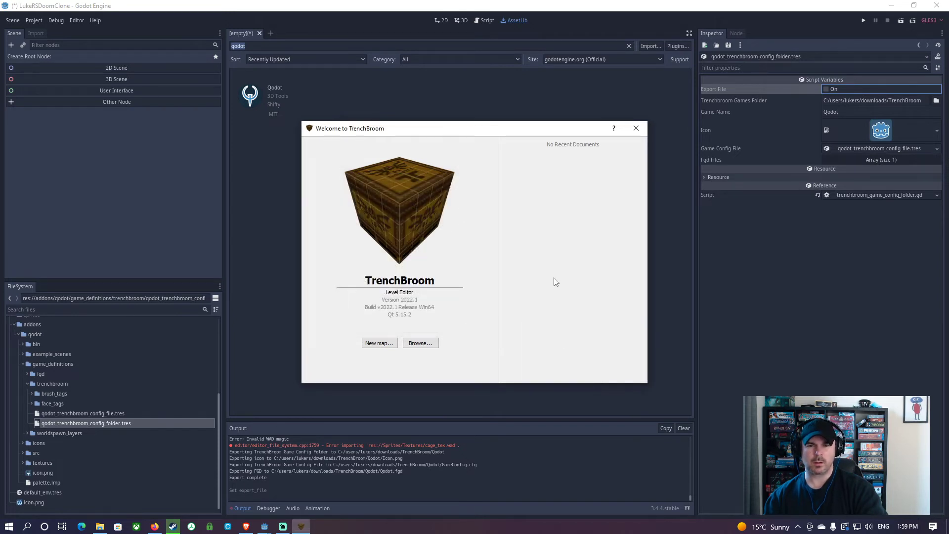
click(642, 130)
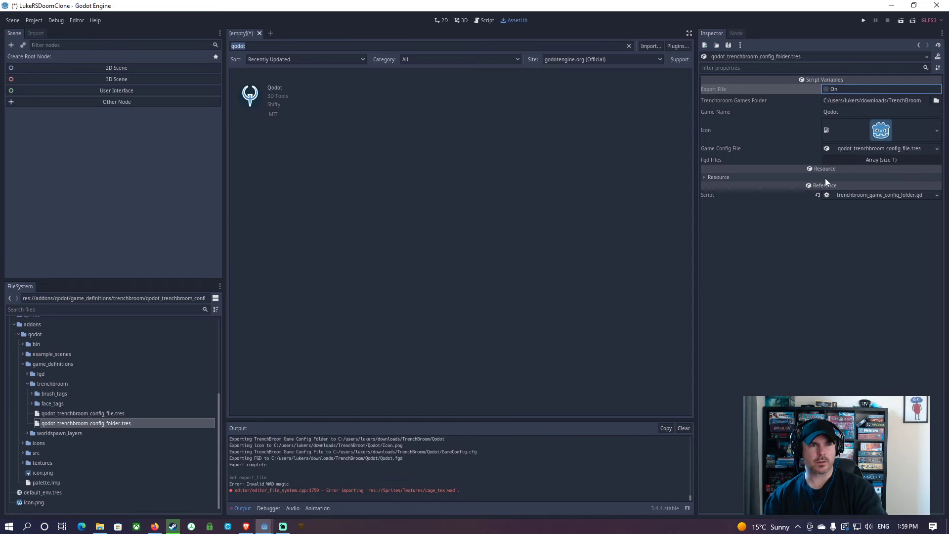
Recheck the game list once more, then start browsing for a different TrenchBroom games folder
click(136, 526)
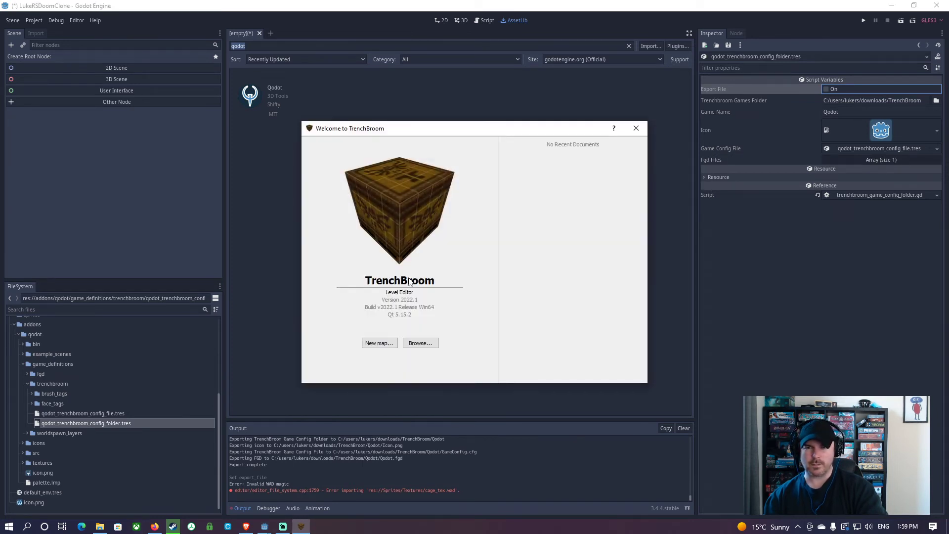
click(379, 343)
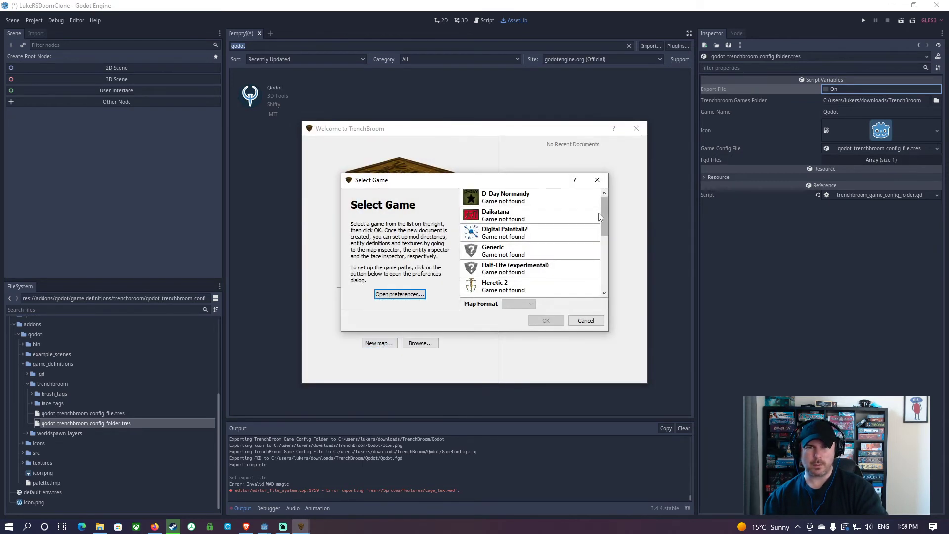
drag(602, 213, 599, 276)
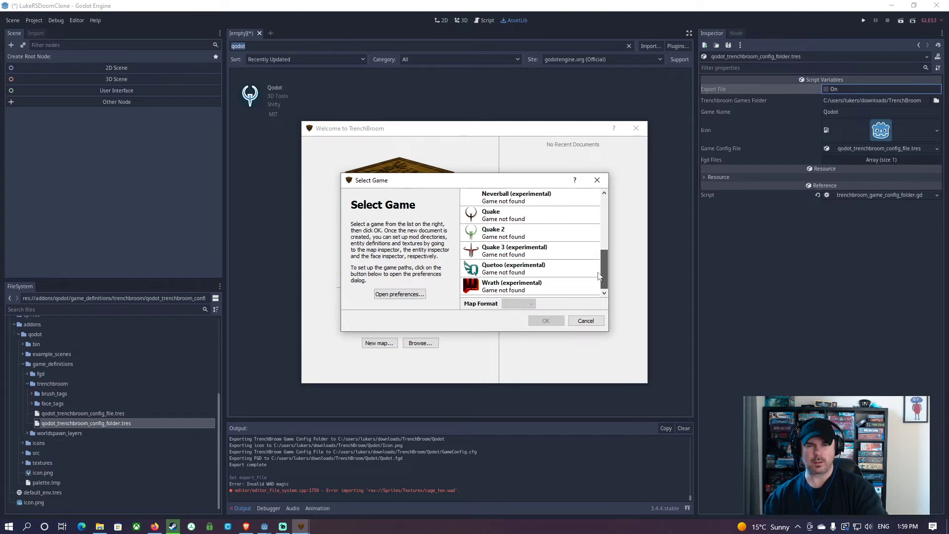
scroll(613, 224, up, 5)
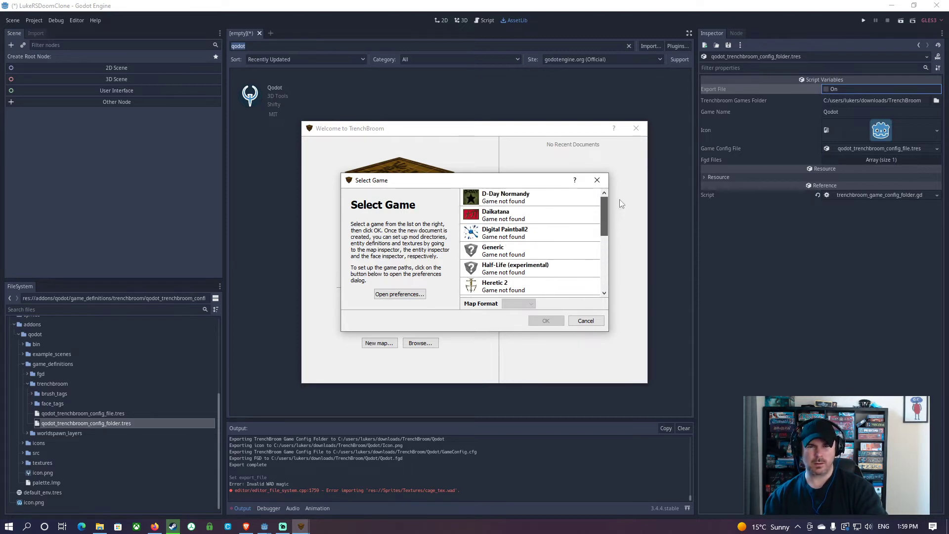
click(586, 321)
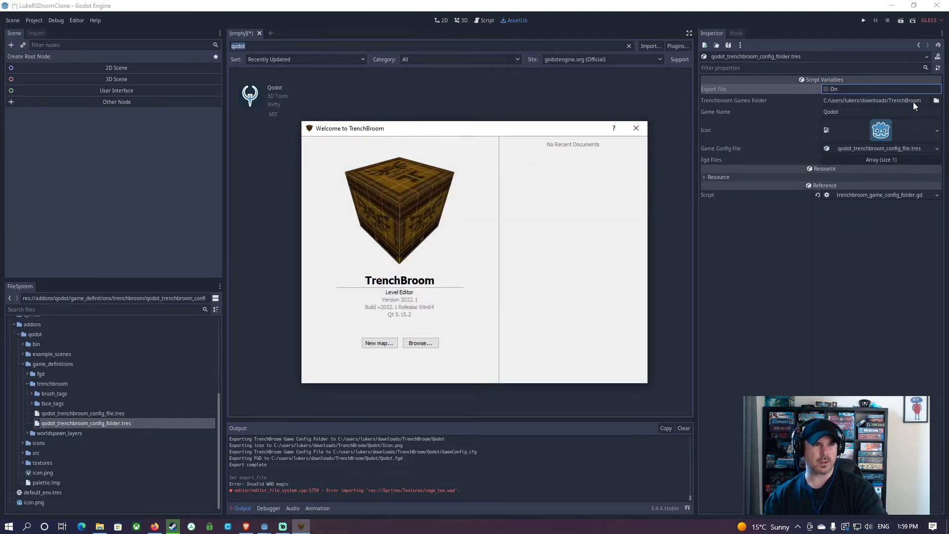
click(935, 101)
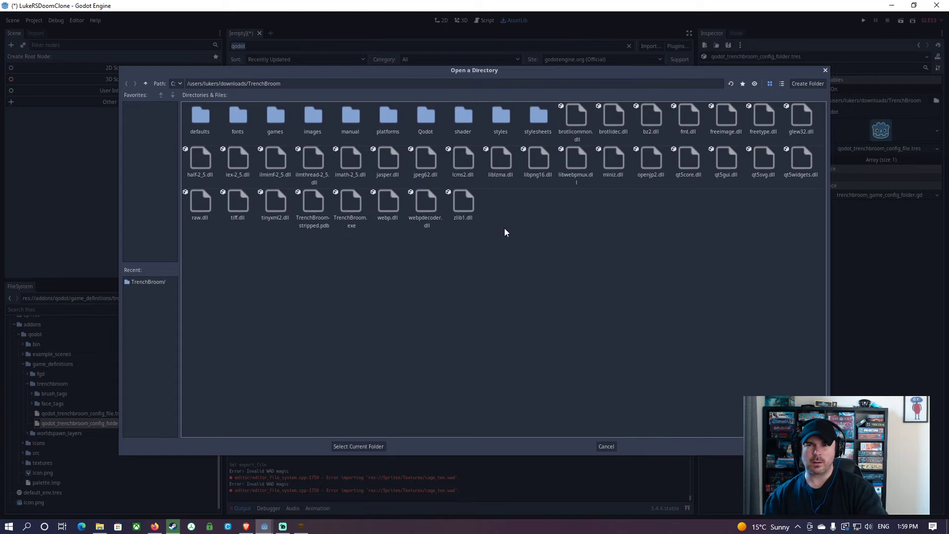
Point the Trenchbroom Games Folder setting at TrenchBroom/games instead of the Qodot folder
double_click(431, 115)
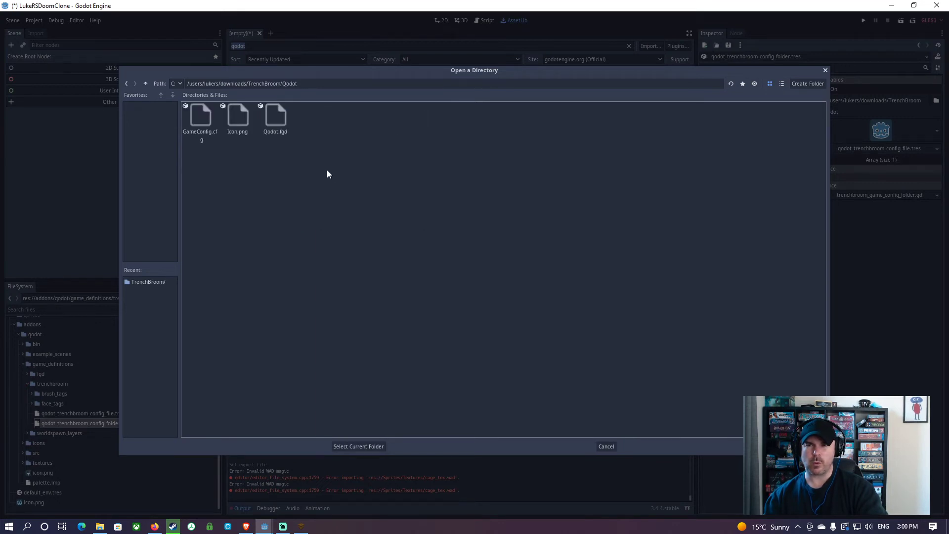
click(604, 446)
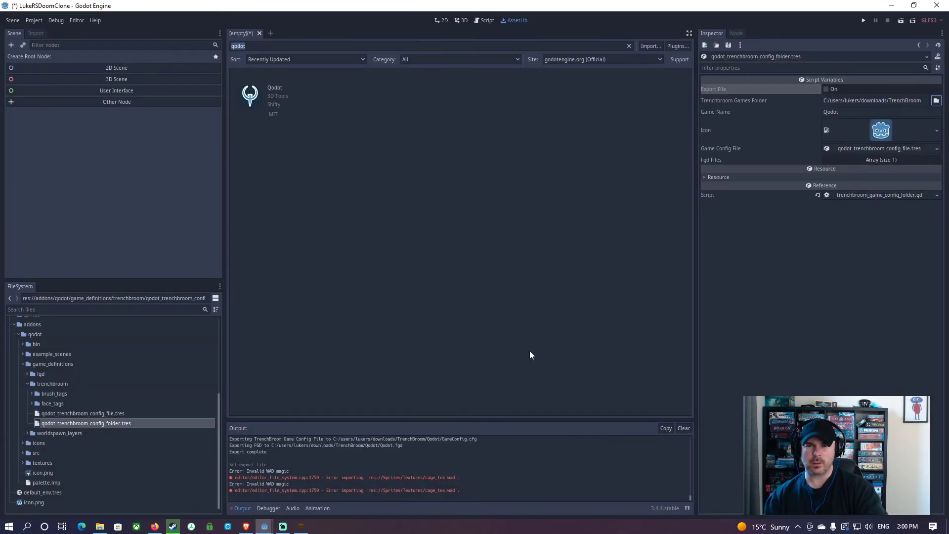
click(937, 101)
double_click(277, 117)
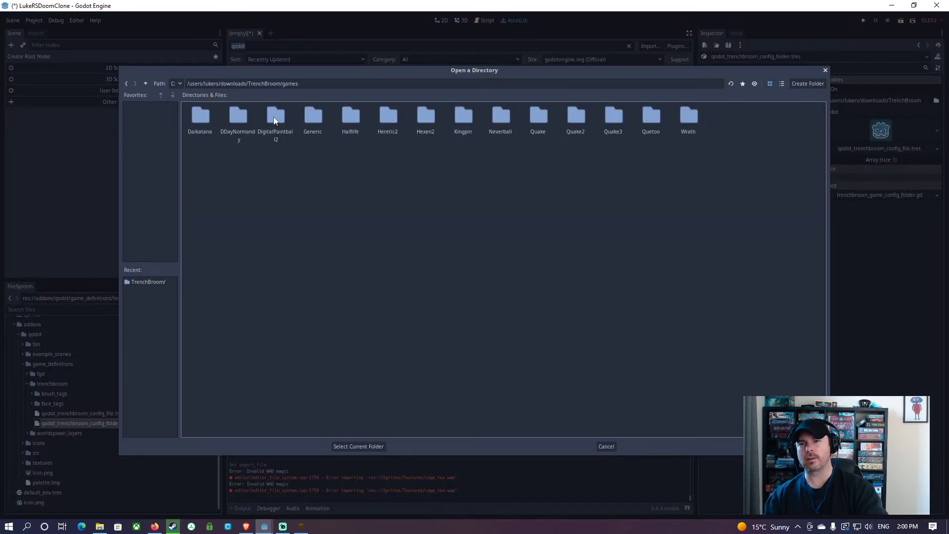
click(354, 445)
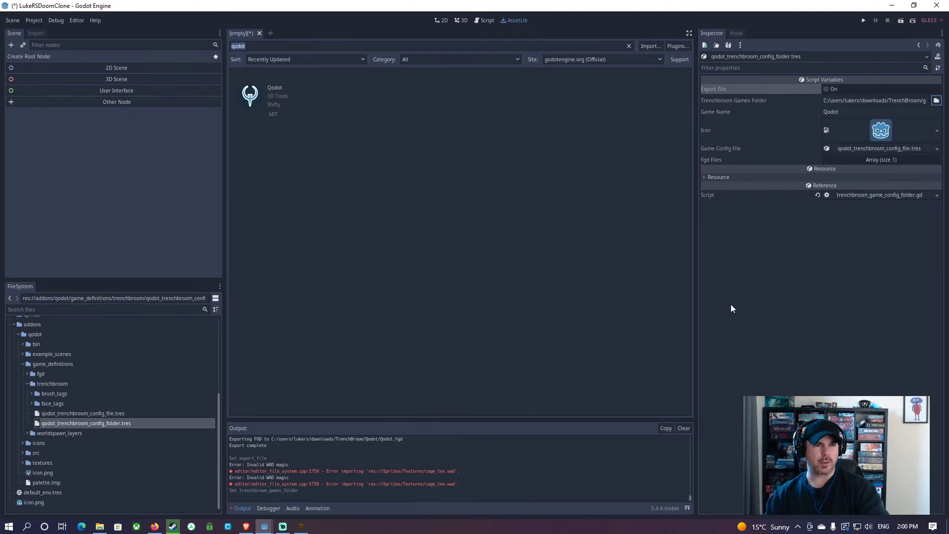
Re-export the config into the games folder and confirm Qodot appears in TrenchBroom's game list
click(825, 90)
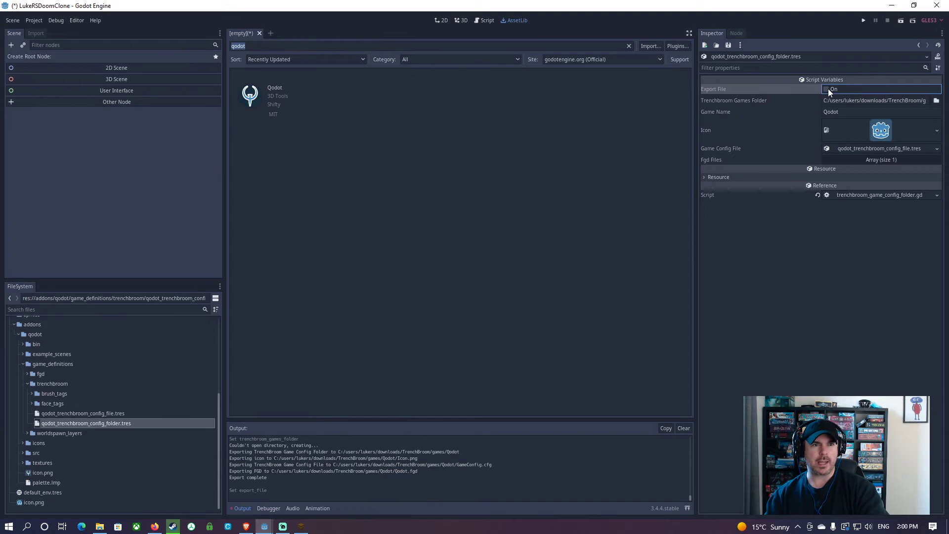
click(301, 527)
click(377, 343)
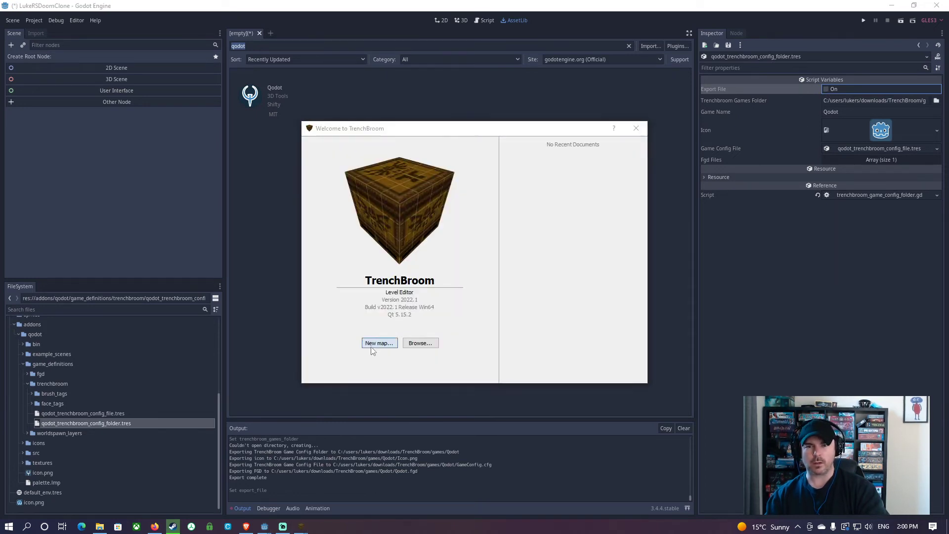
drag(604, 215, 603, 274)
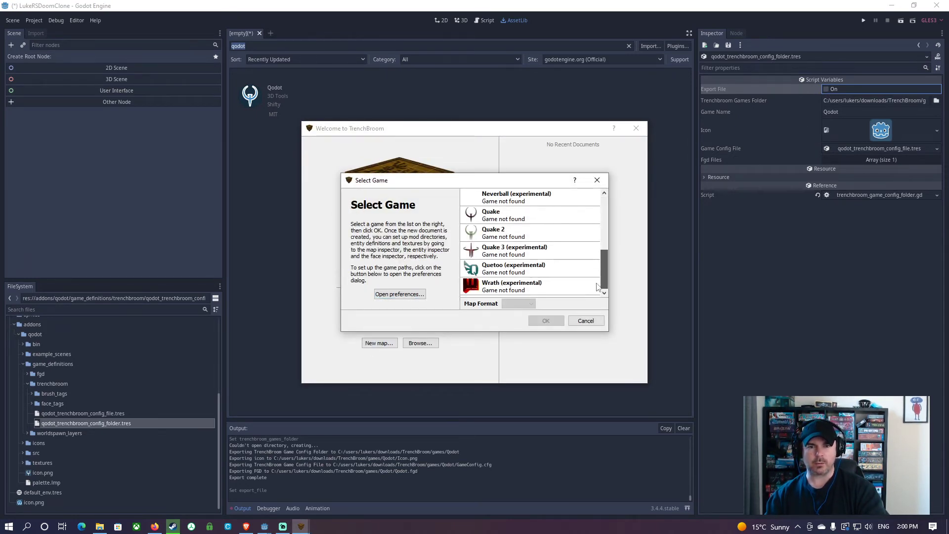
click(596, 180)
click(636, 128)
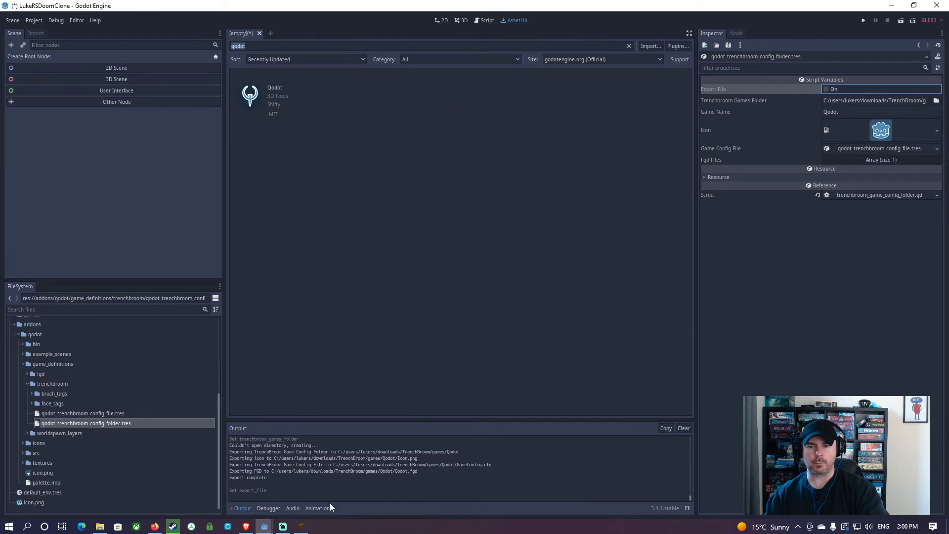
Create a new map using the Qodot game with the Standard map format
click(301, 527)
click(378, 343)
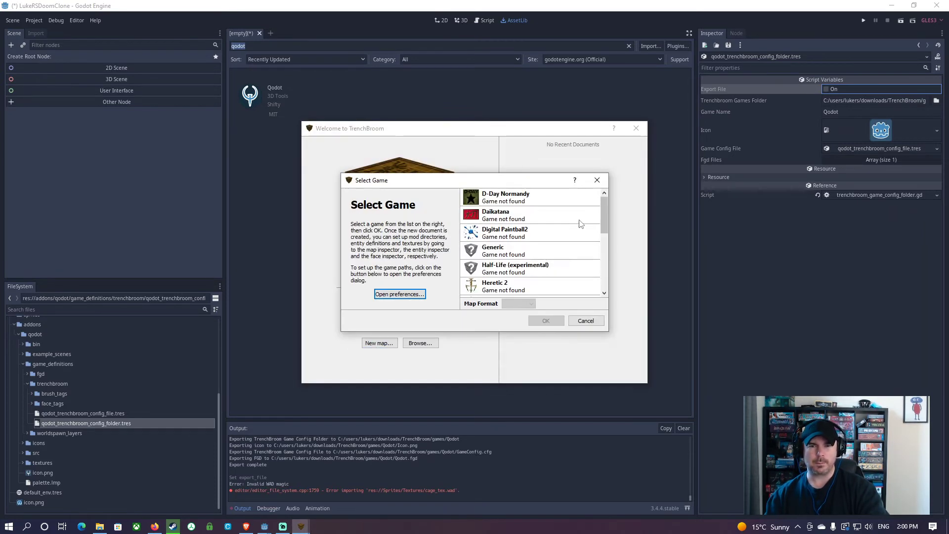
drag(604, 211, 604, 256)
click(470, 232)
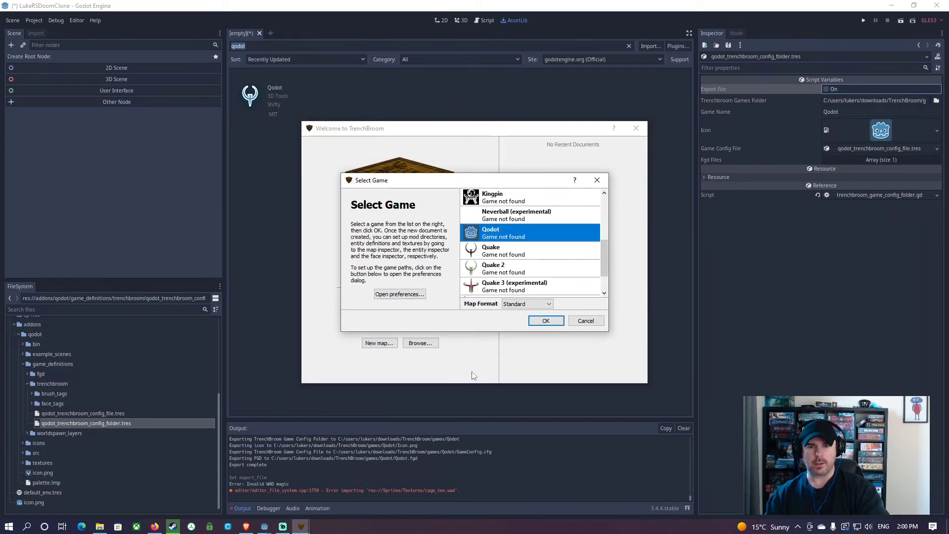
click(545, 320)
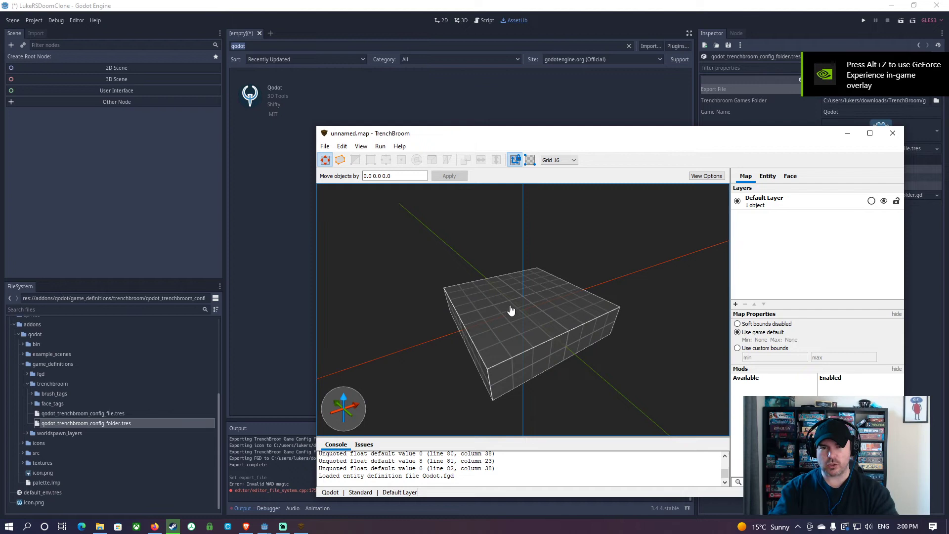
Draw a small brush on the block and a long brush along its back edge
drag(471, 289, 522, 317)
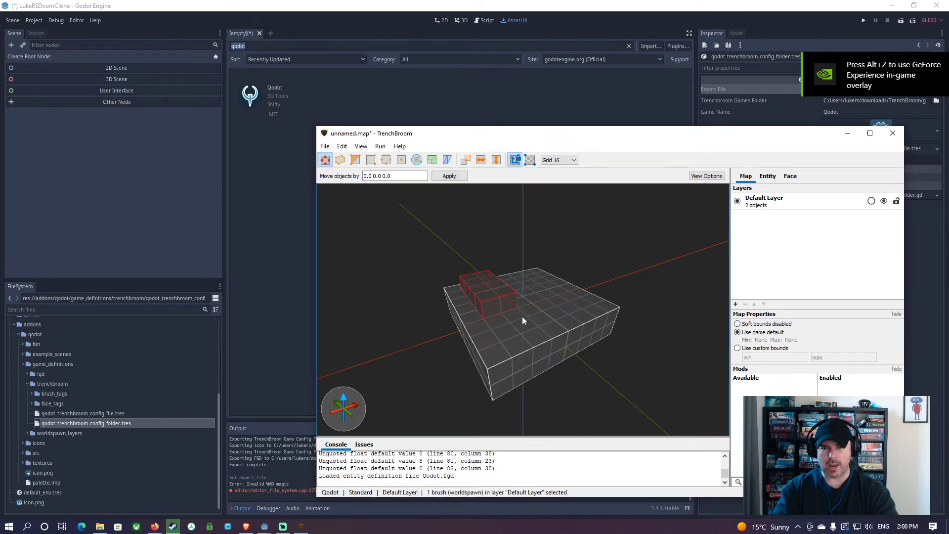
click(533, 288)
key(Escape)
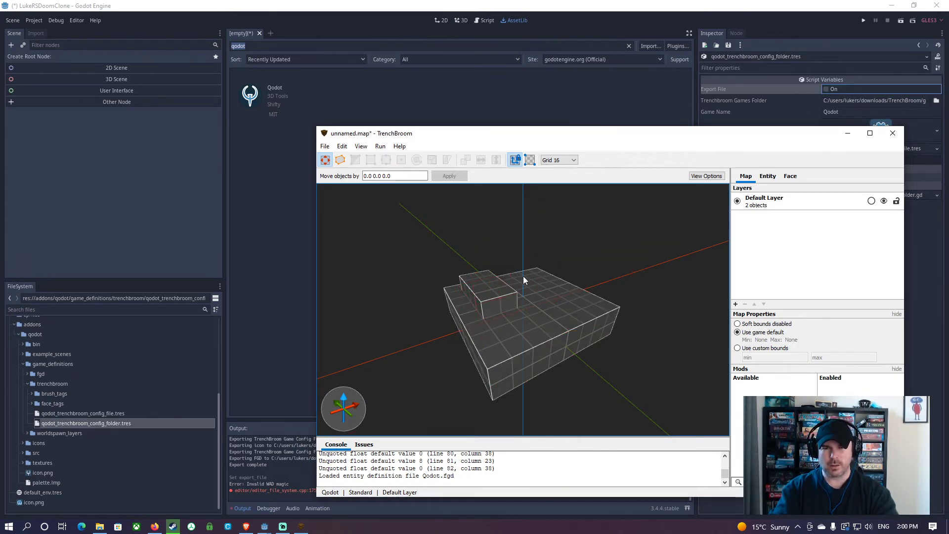
drag(573, 307, 564, 321)
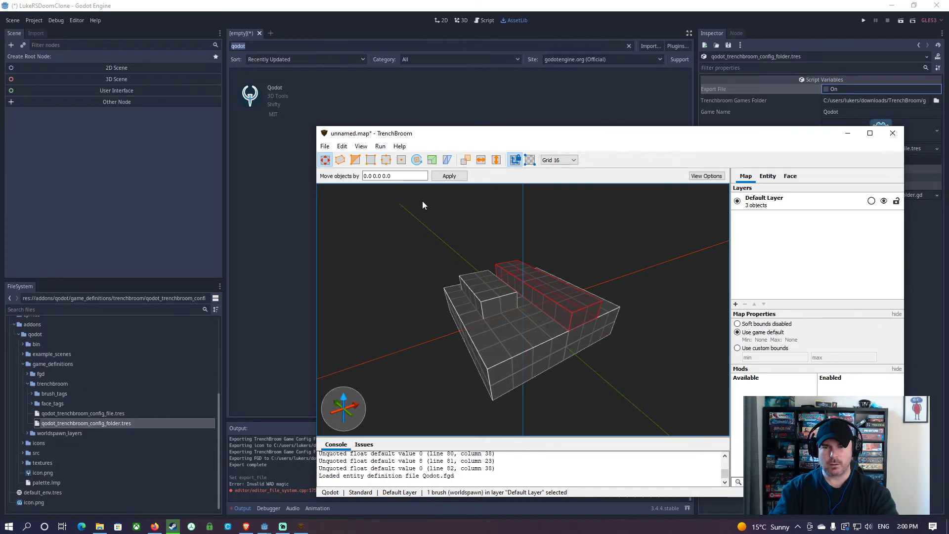
Save the map as testlevel.map in D:\Godot\LukeRSDoomClone\Maps
click(325, 146)
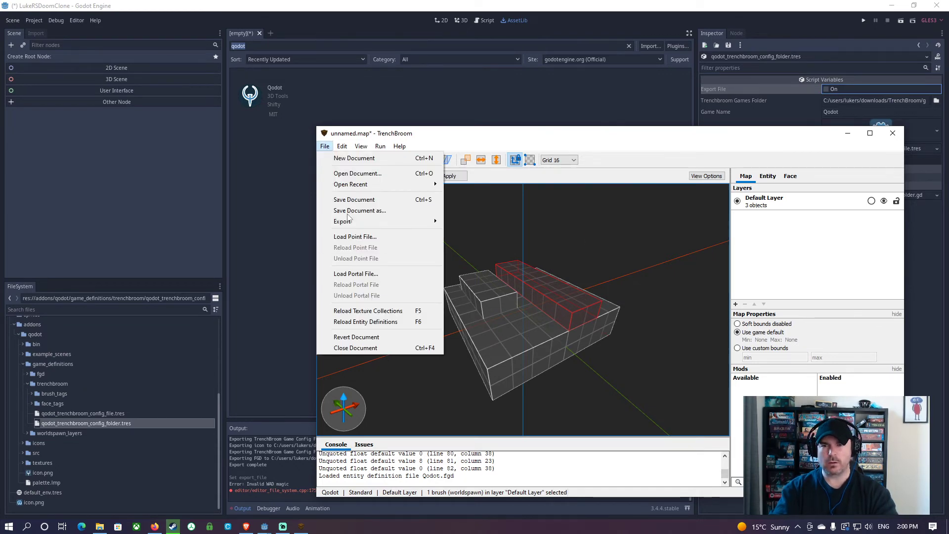
click(354, 199)
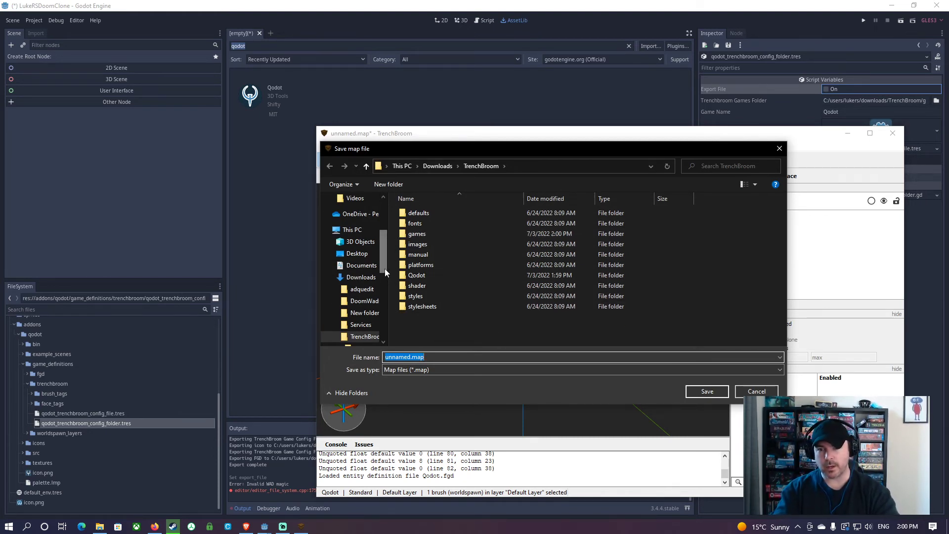
drag(382, 263, 381, 335)
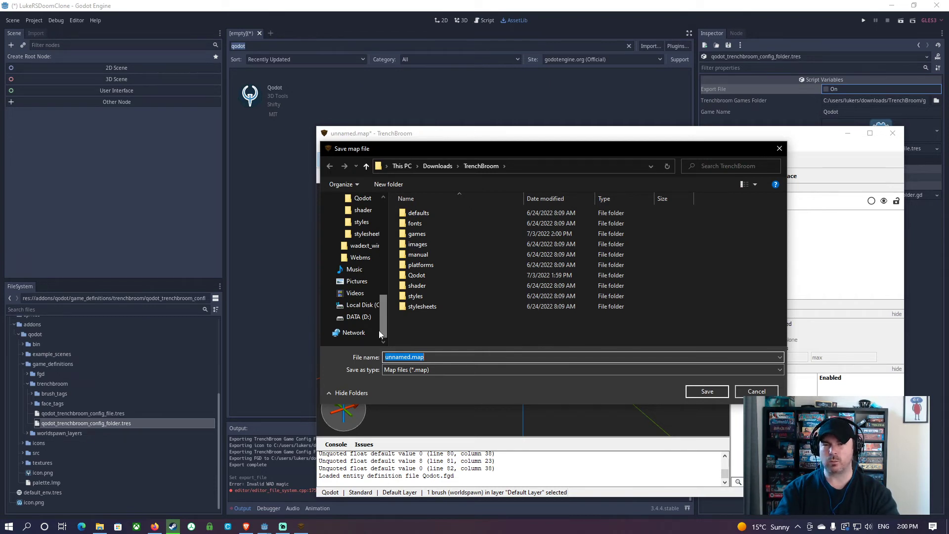
click(361, 305)
click(361, 317)
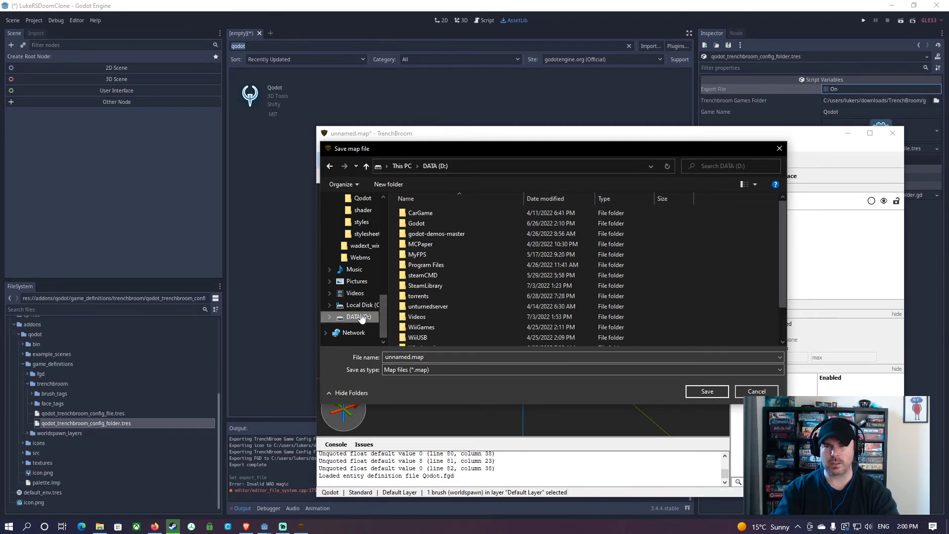
double_click(418, 223)
double_click(422, 253)
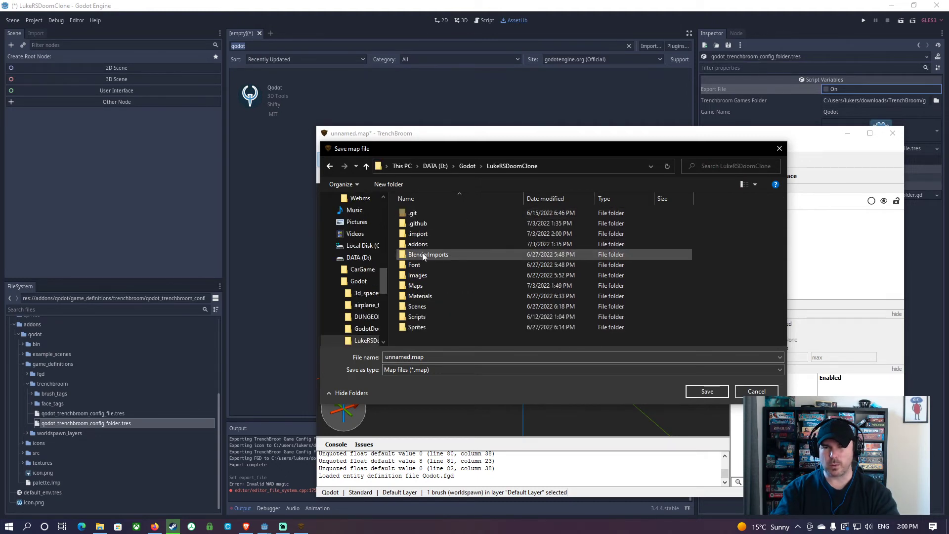
double_click(417, 286)
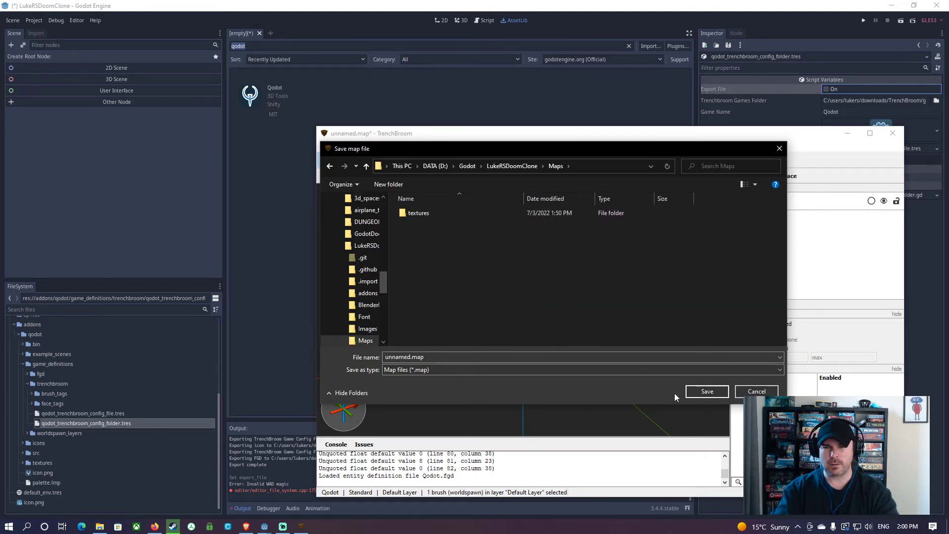
double_click(404, 357)
text(tes)
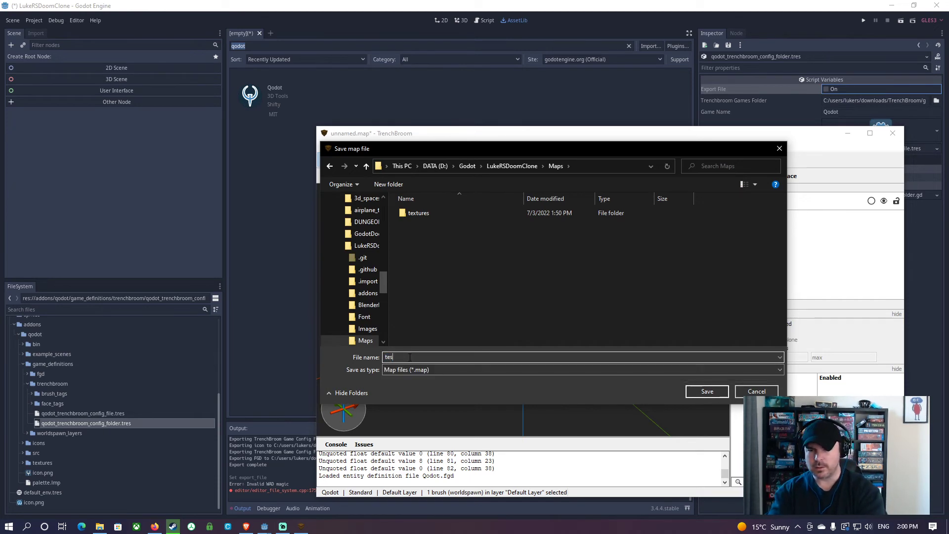
text(tlevel.map)
key(Return)
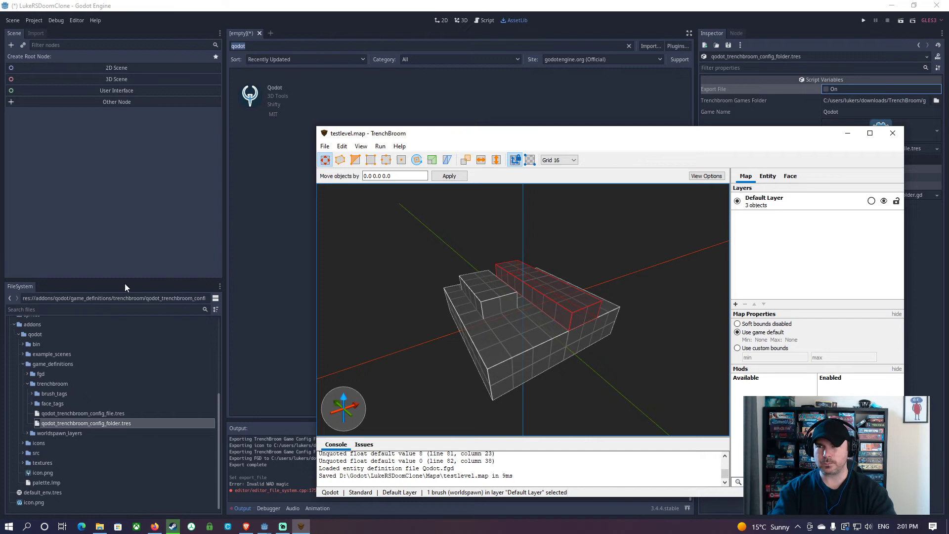
Show the Maps textures folder in the system file browser and look inside cage_flats
click(49, 161)
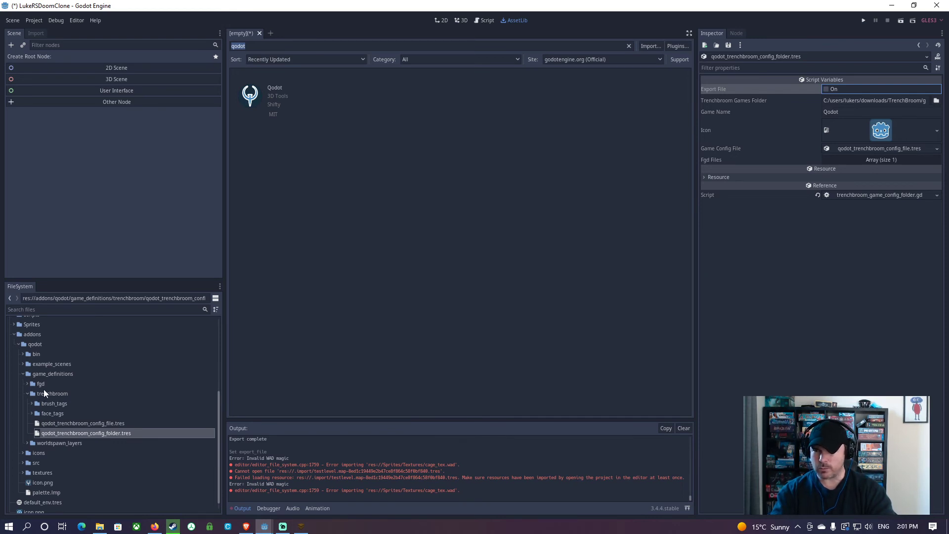
scroll(27, 386, up, 5)
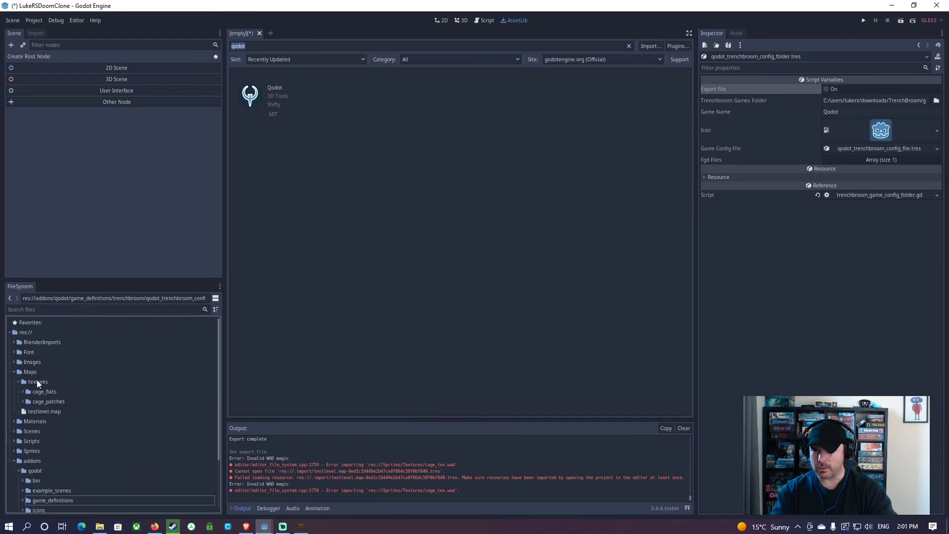
click(37, 380)
right_click(36, 379)
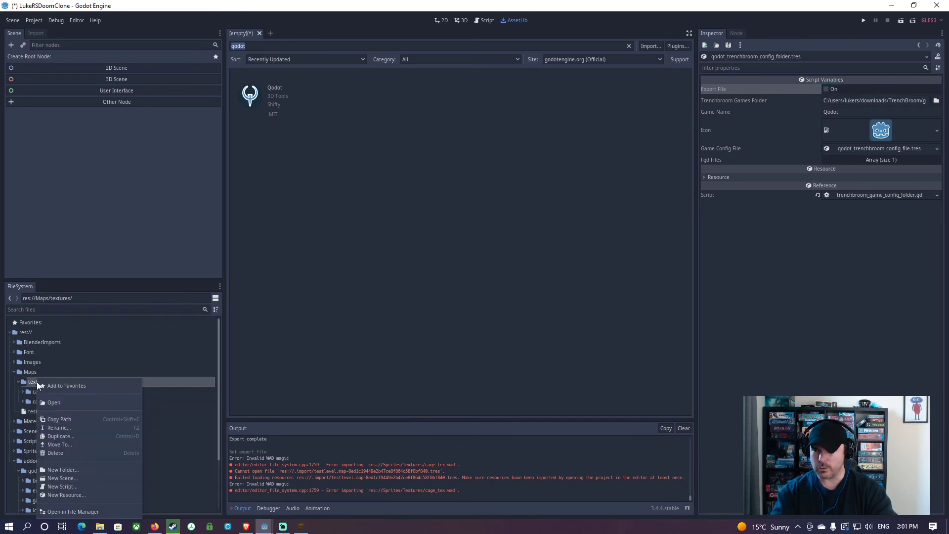
click(67, 510)
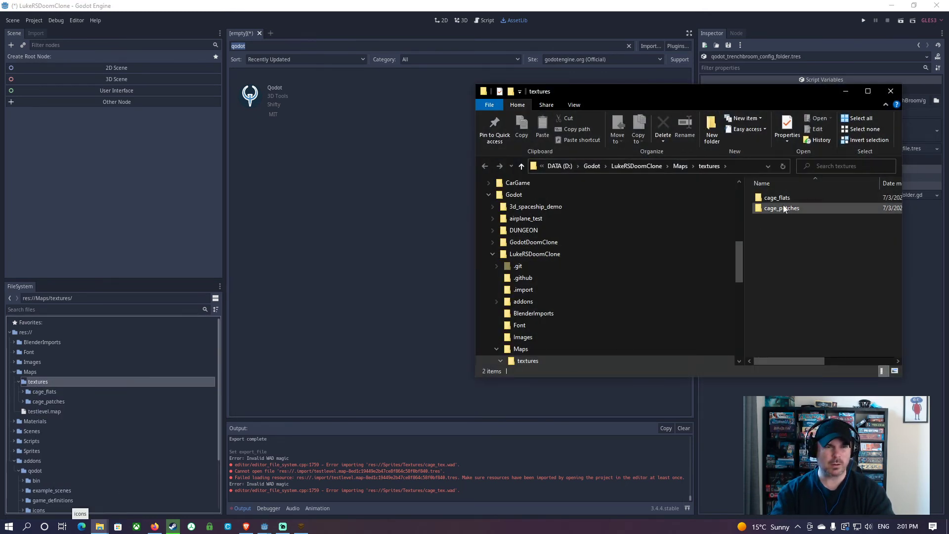
double_click(778, 202)
scroll(801, 244, down, 5)
scroll(799, 251, down, 5)
scroll(797, 262, down, 5)
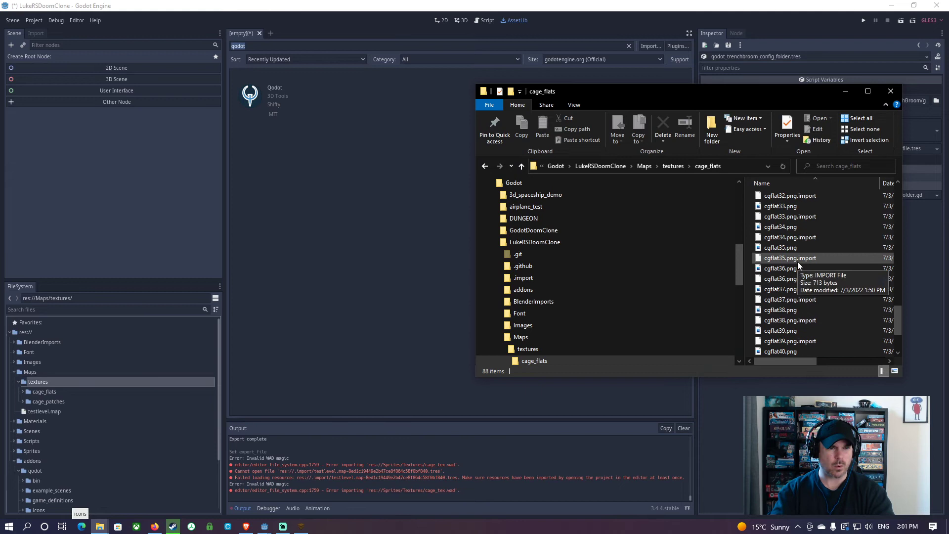
scroll(801, 270, down, 3)
scroll(803, 275, up, 4)
scroll(803, 273, up, 5)
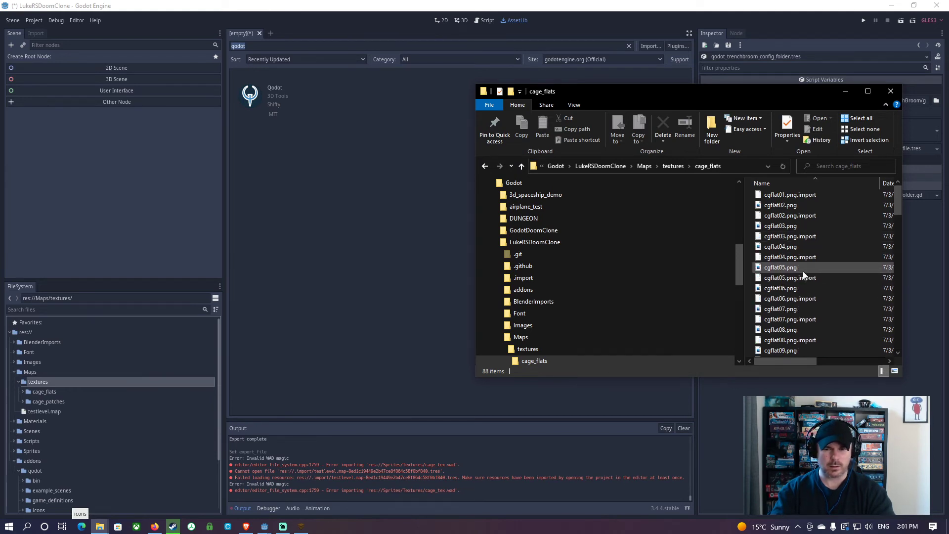
scroll(803, 270, up, 5)
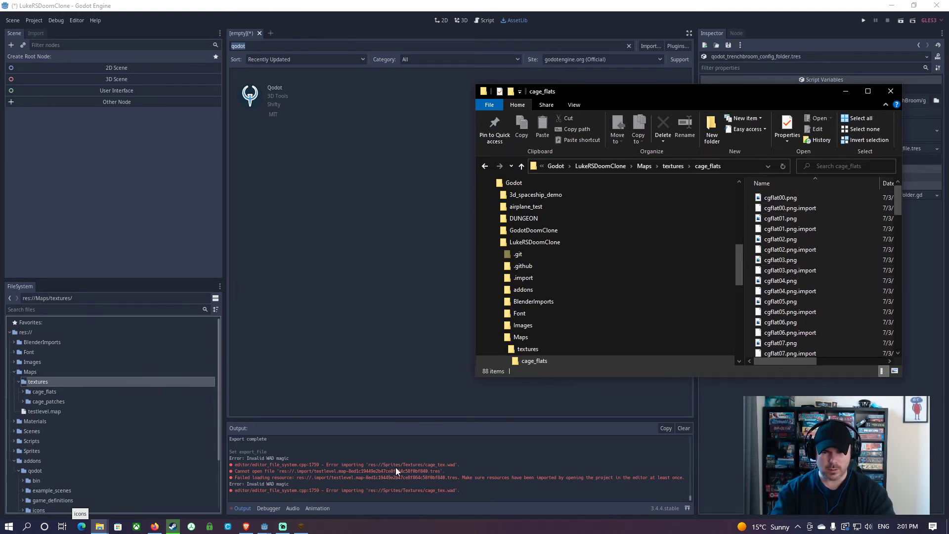
click(19, 451)
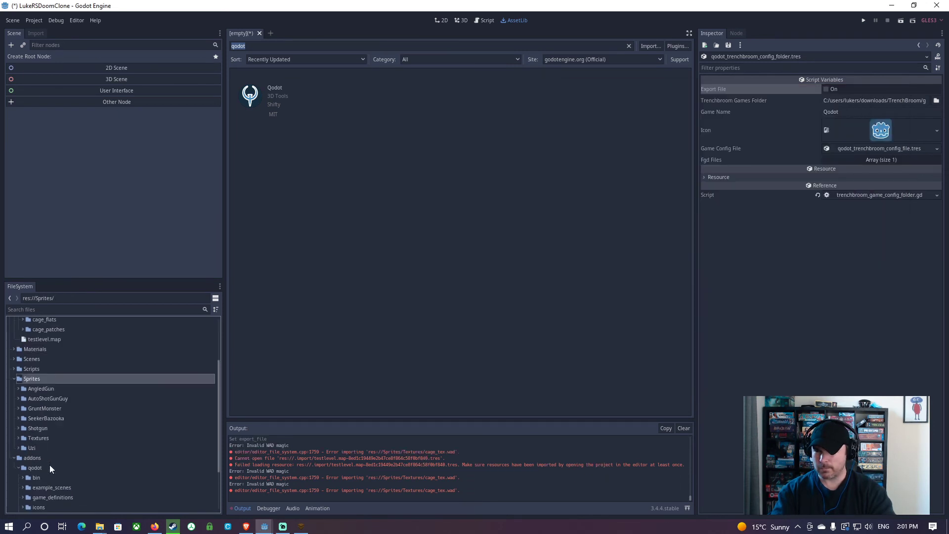
Delete cage_tex.wad from Sprites/Textures and collapse the Sprites folder
click(31, 378)
click(26, 437)
click(46, 457)
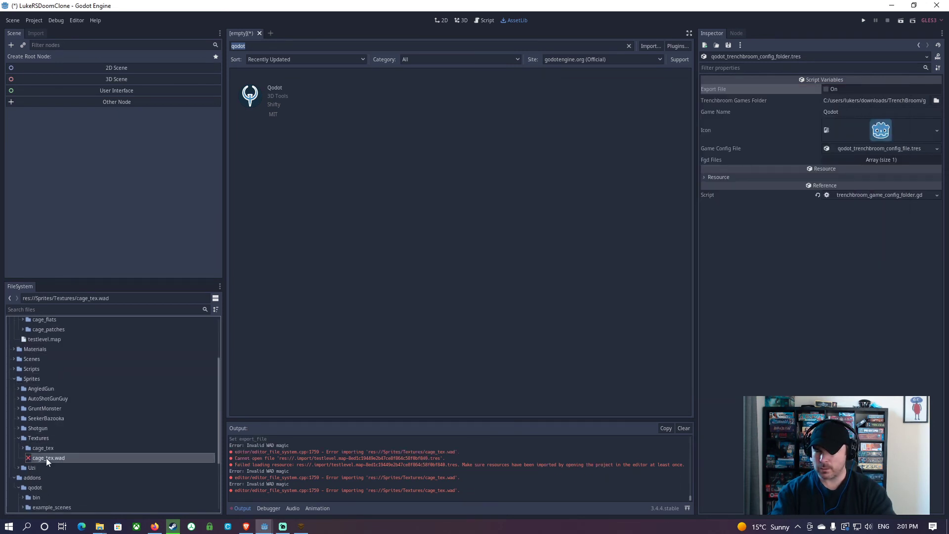
right_click(46, 457)
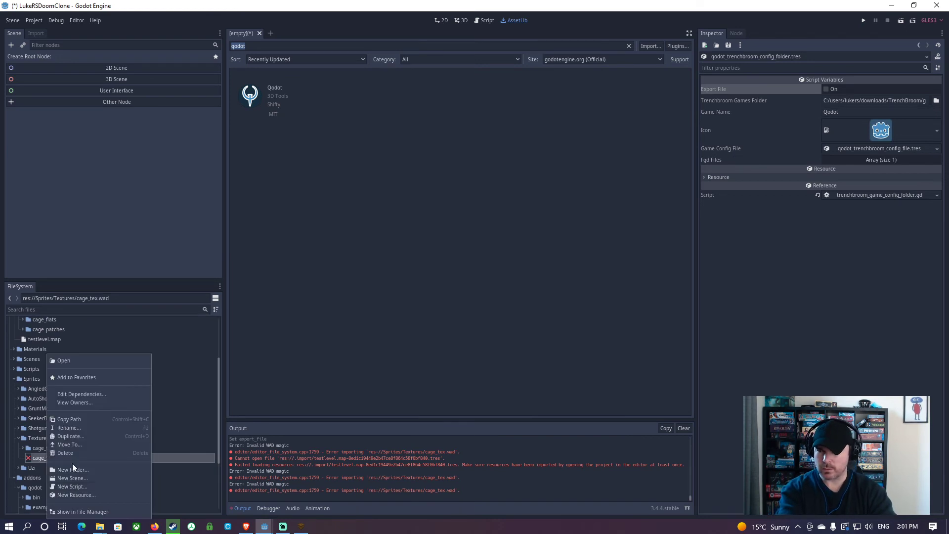
click(72, 453)
click(419, 276)
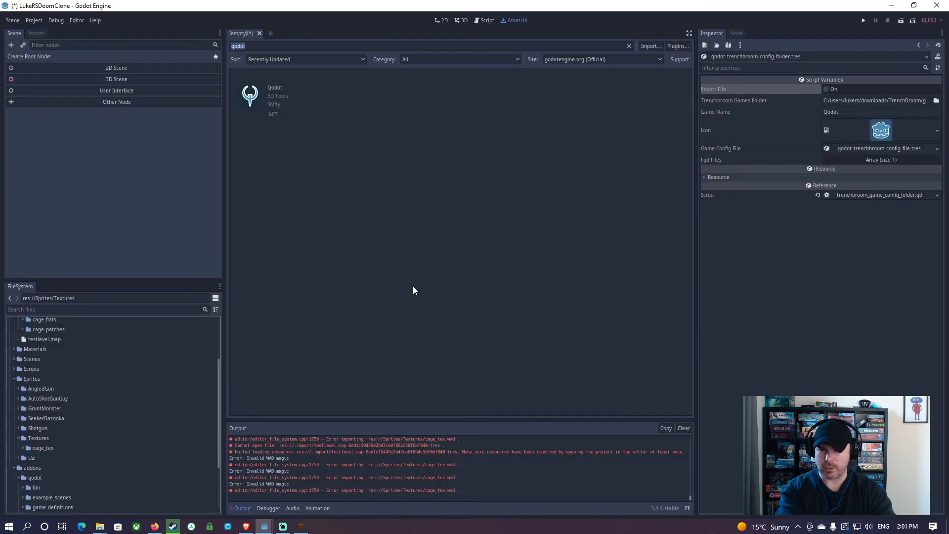
scroll(53, 452, up, 1)
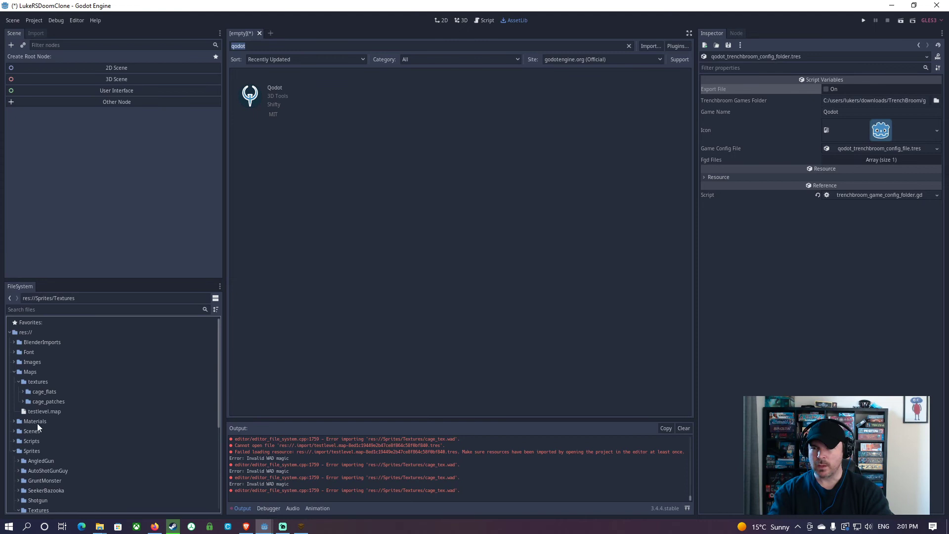
scroll(37, 426, down, 2)
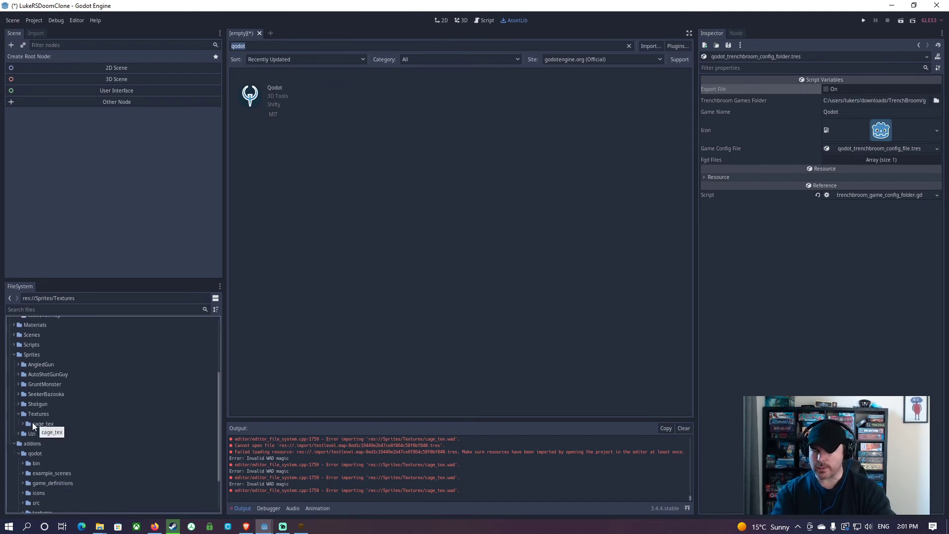
click(27, 423)
click(27, 424)
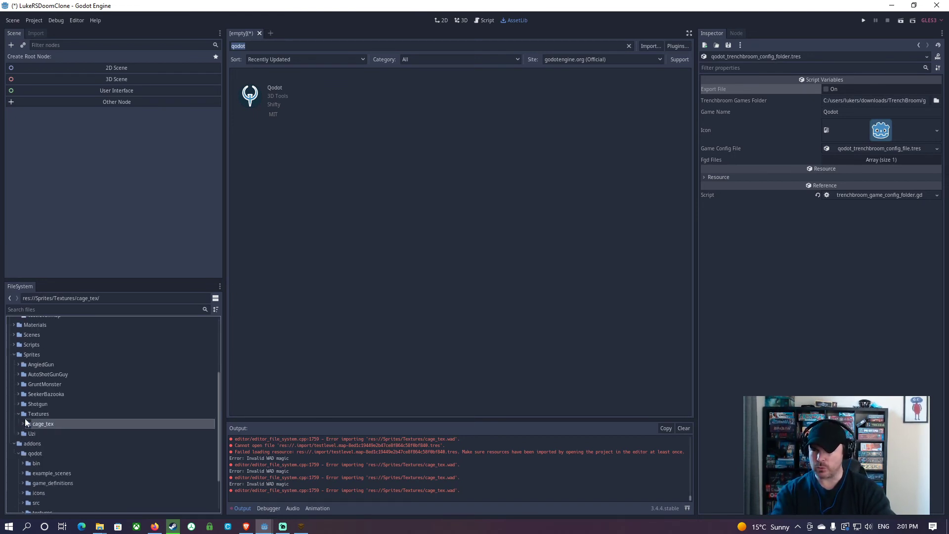
scroll(28, 415, up, 5)
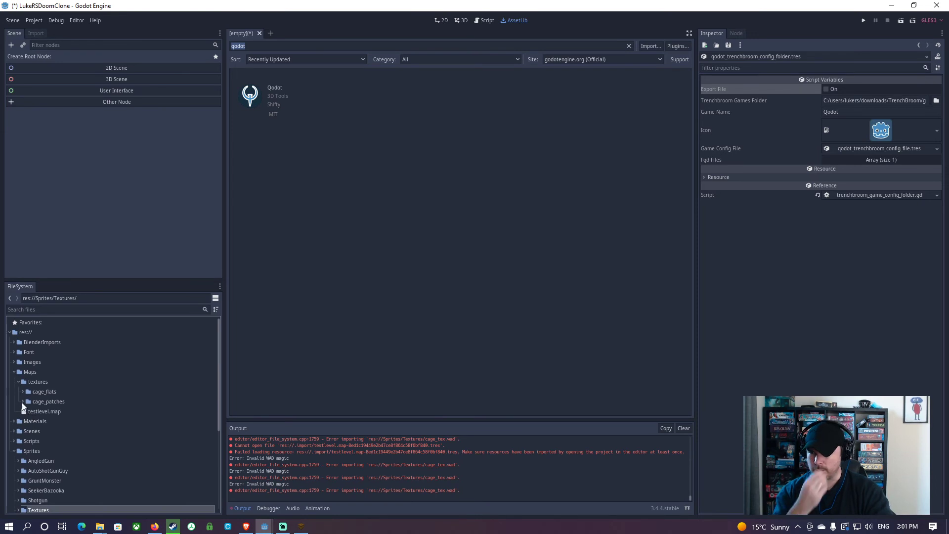
click(14, 452)
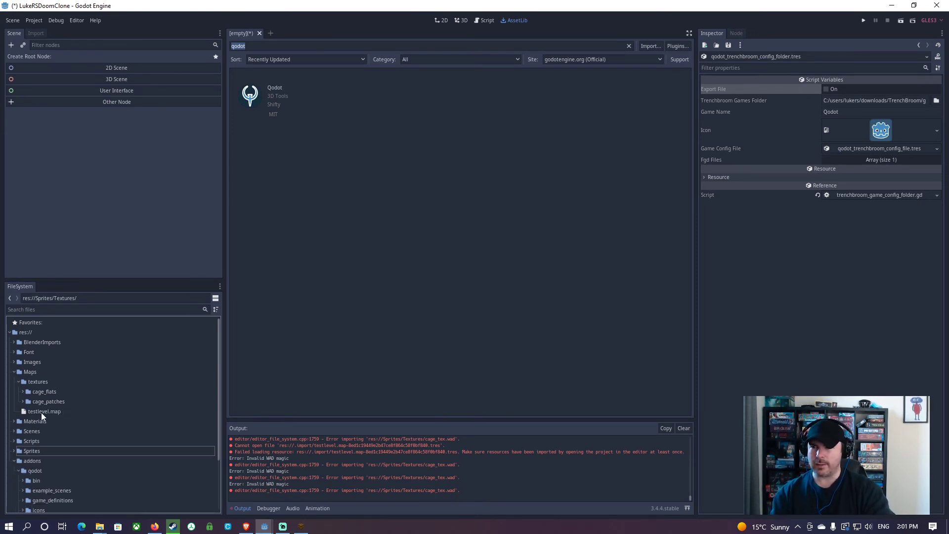
Create a Spatial 3D scene root and add a QodotMap child node
click(116, 80)
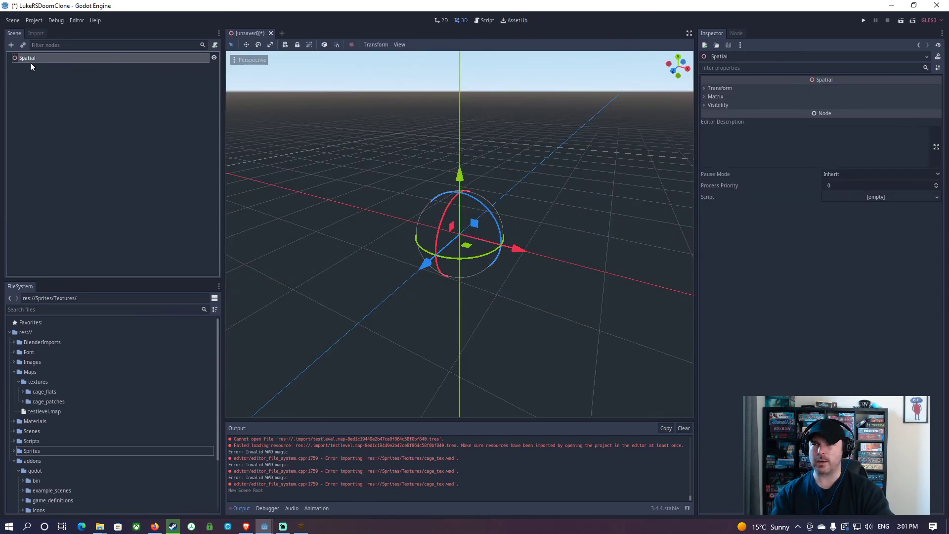
click(11, 44)
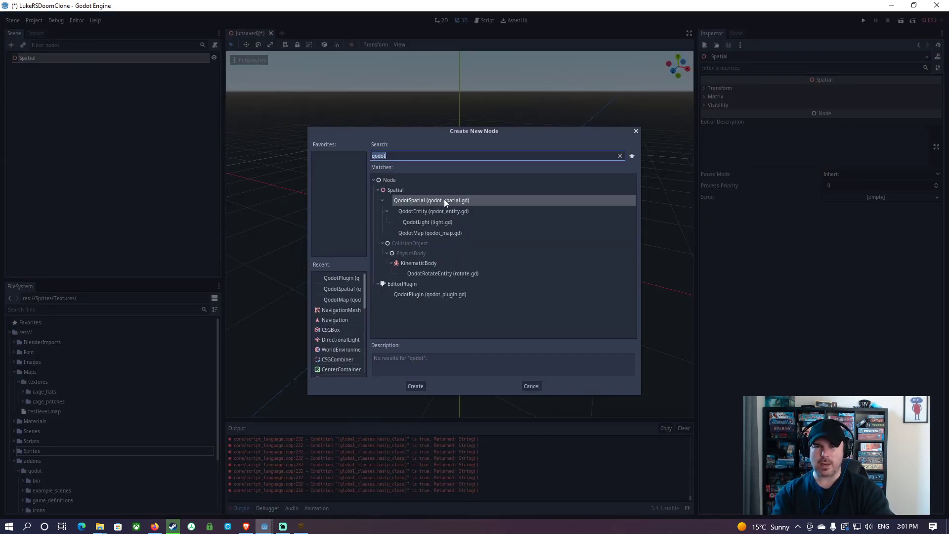
double_click(419, 233)
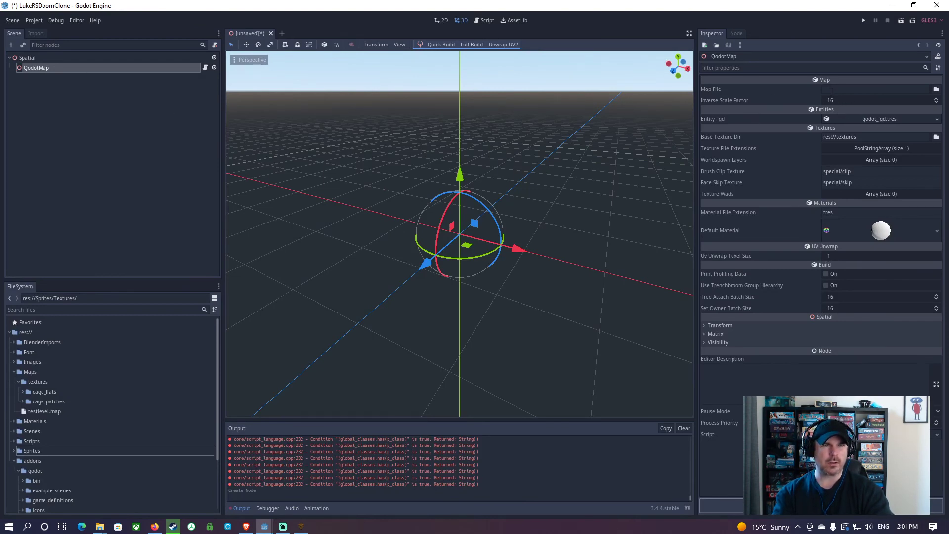
Set the QodotMap's Map File to Maps/testlevel.map
click(40, 410)
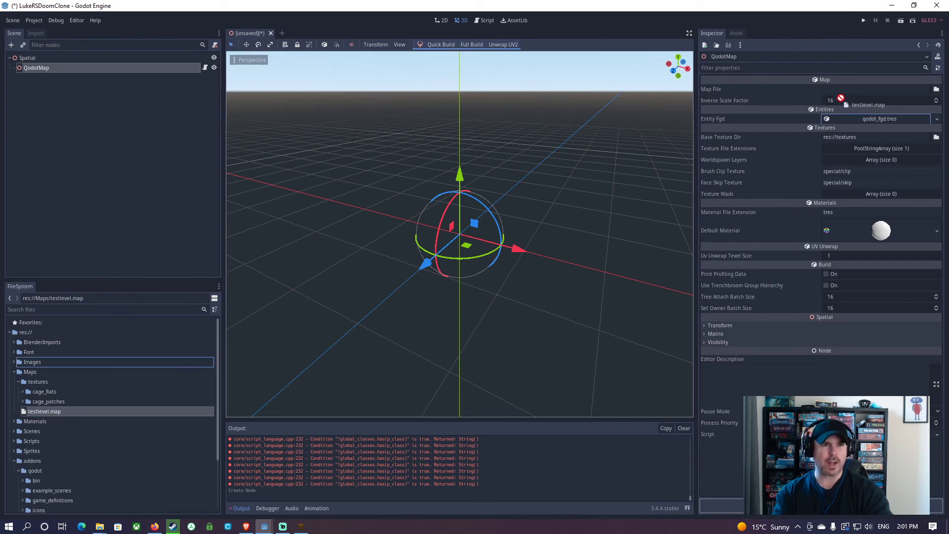
click(936, 90)
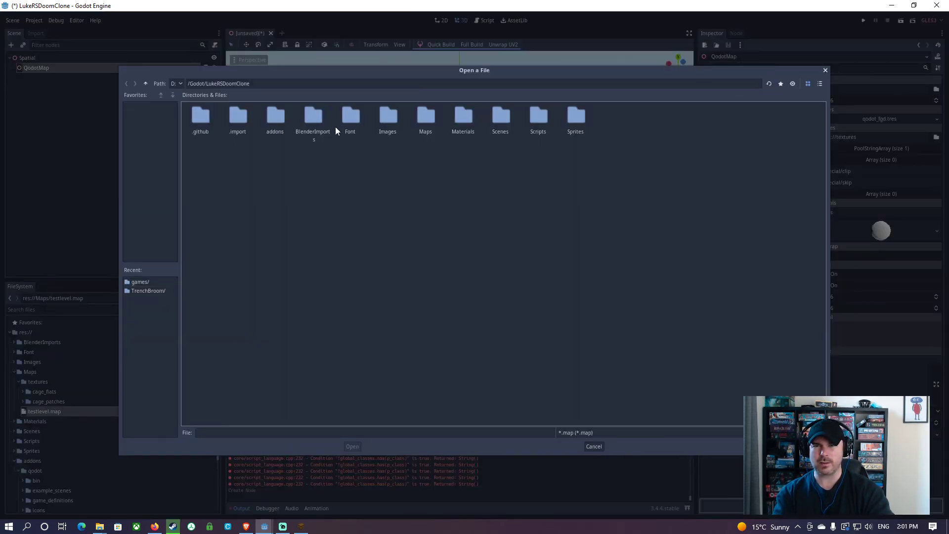
double_click(420, 121)
double_click(242, 117)
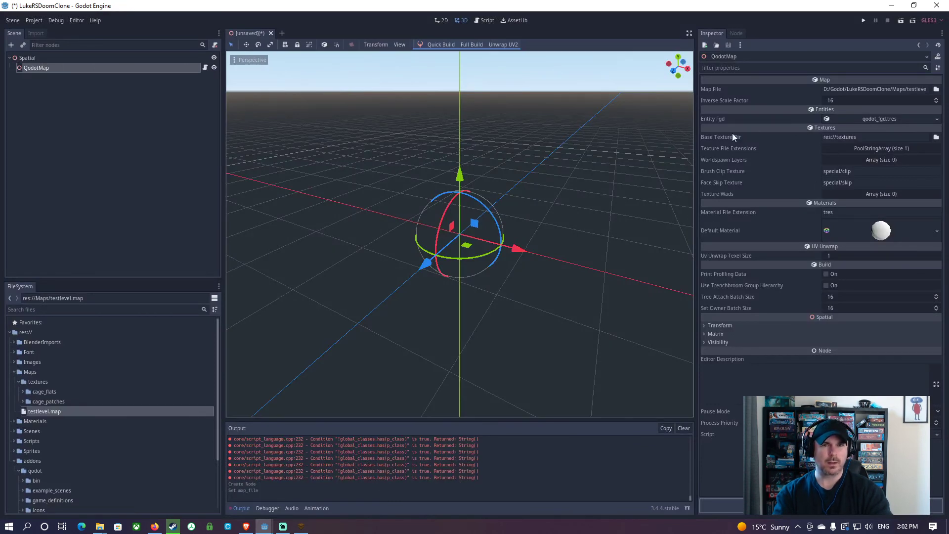
Quick Build the level geometry and orbit around it to inspect the three brushes
click(441, 45)
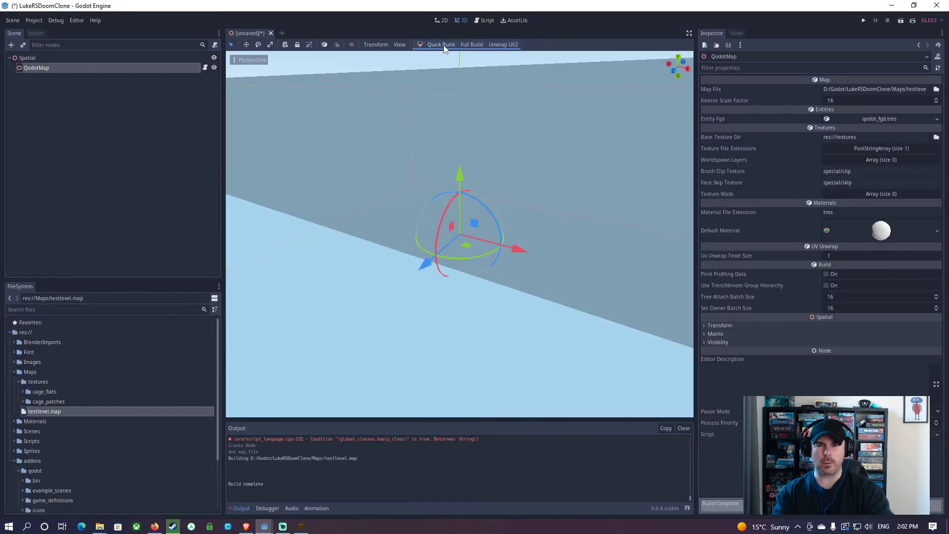
scroll(453, 203, down, 5)
scroll(453, 203, down, 2)
scroll(549, 225, up, 2)
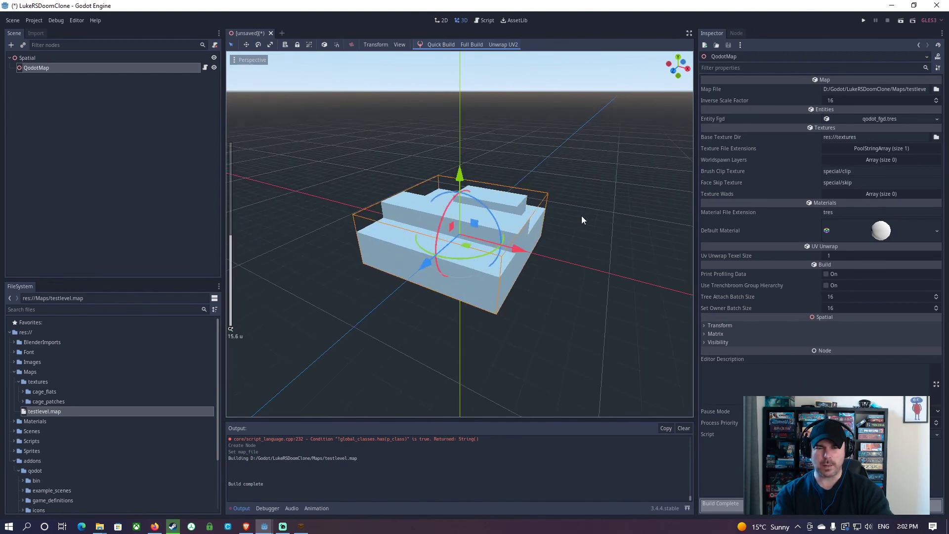
mouse_move(582, 216)
middle_down()
mouse_move(519, 245)
mouse_move(371, 253)
middle_up()
scroll(459, 244, up, 2)
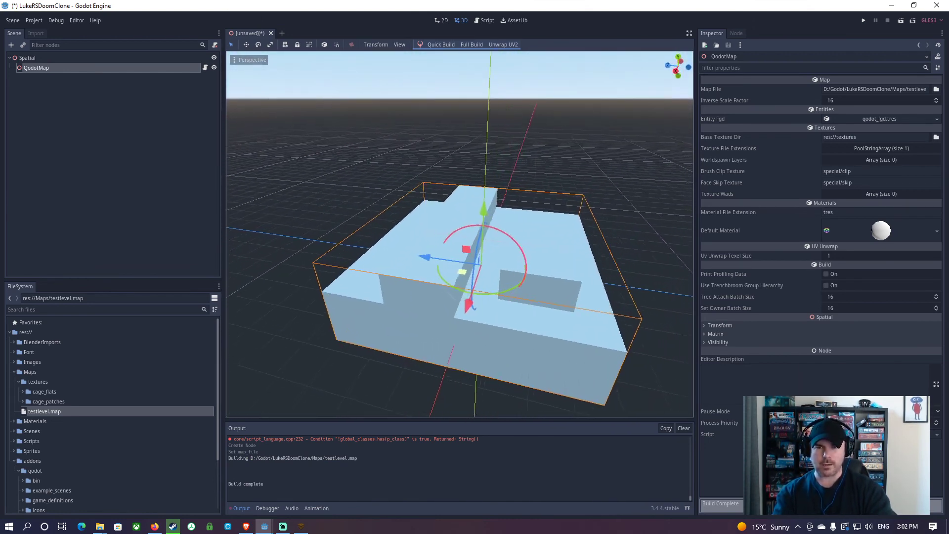
middle_drag(460, 245, 386, 222)
scroll(460, 245, up, 2)
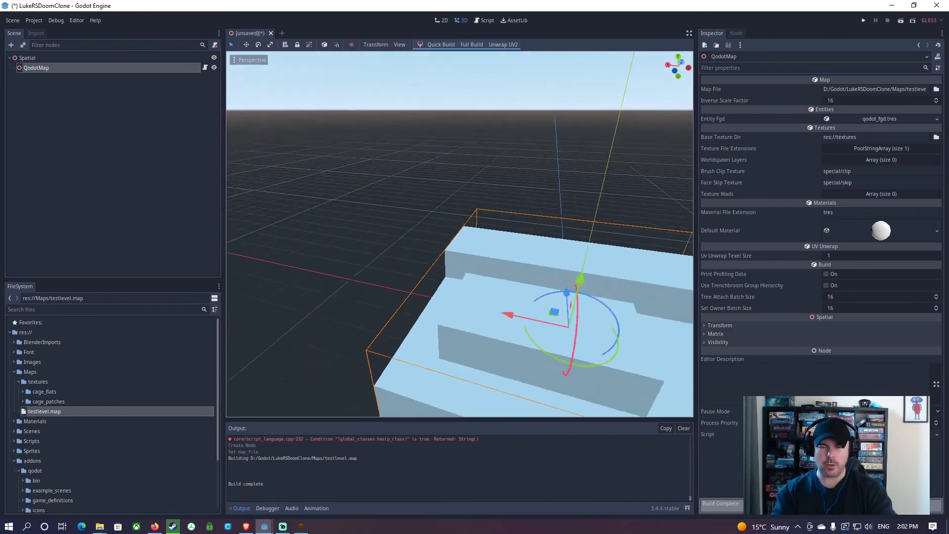
middle_drag(460, 245, 519, 267)
mouse_move(460, 245)
middle_down()
mouse_move(400, 223)
mouse_move(490, 260)
mouse_move(416, 267)
mouse_move(445, 223)
mouse_move(504, 252)
mouse_move(534, 245)
mouse_move(430, 222)
mouse_move(474, 252)
mouse_move(446, 231)
mouse_move(459, 267)
middle_up()
middle_drag(586, 215, 592, 202)
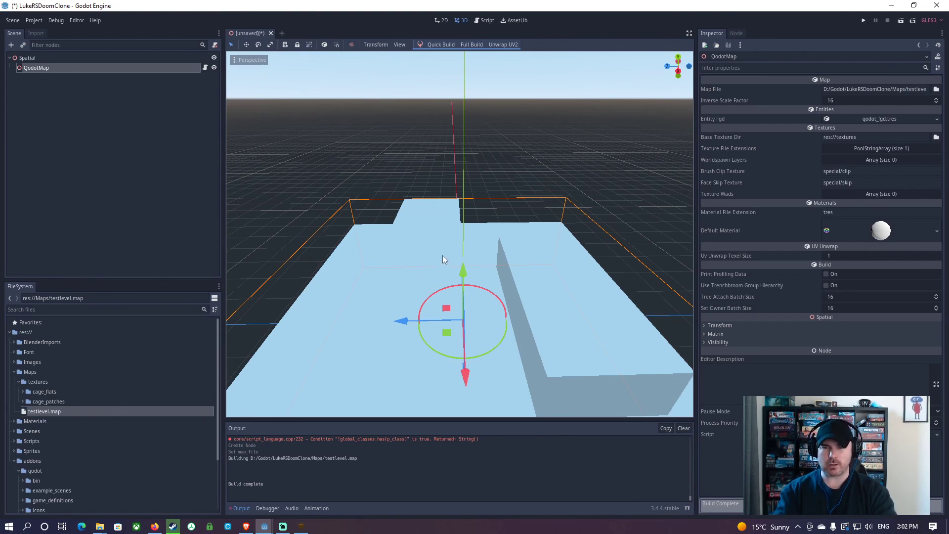
middle_drag(437, 251, 519, 200)
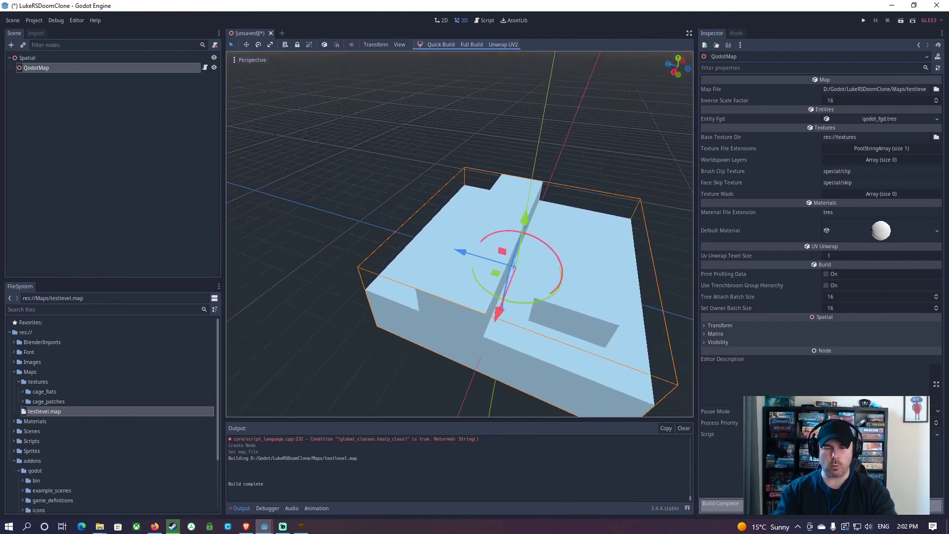
scroll(504, 261, up, 3)
scroll(459, 266, down, 3)
mouse_move(459, 266)
middle_down()
mouse_move(519, 296)
mouse_move(460, 275)
mouse_move(416, 282)
mouse_move(512, 268)
mouse_move(549, 275)
middle_up()
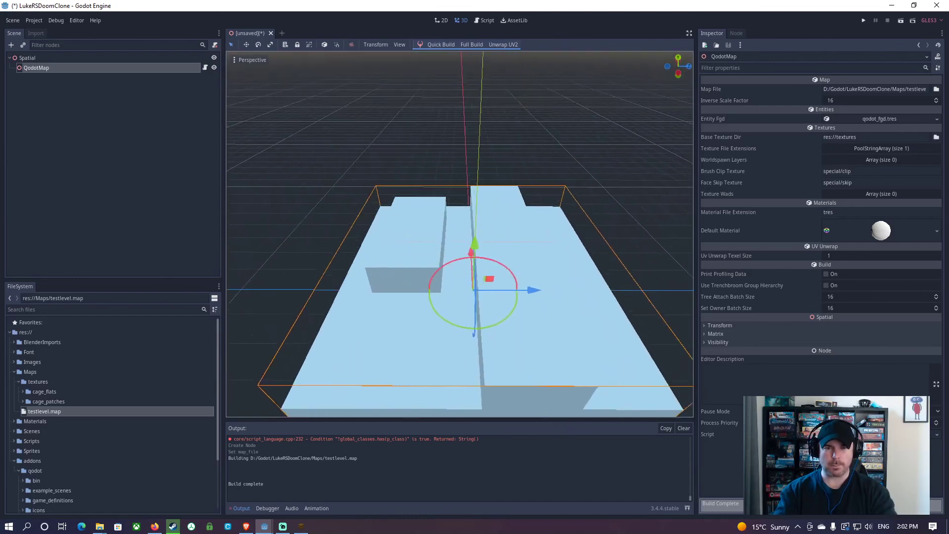
mouse_move(460, 282)
middle_down()
mouse_move(519, 238)
mouse_move(445, 370)
middle_up()
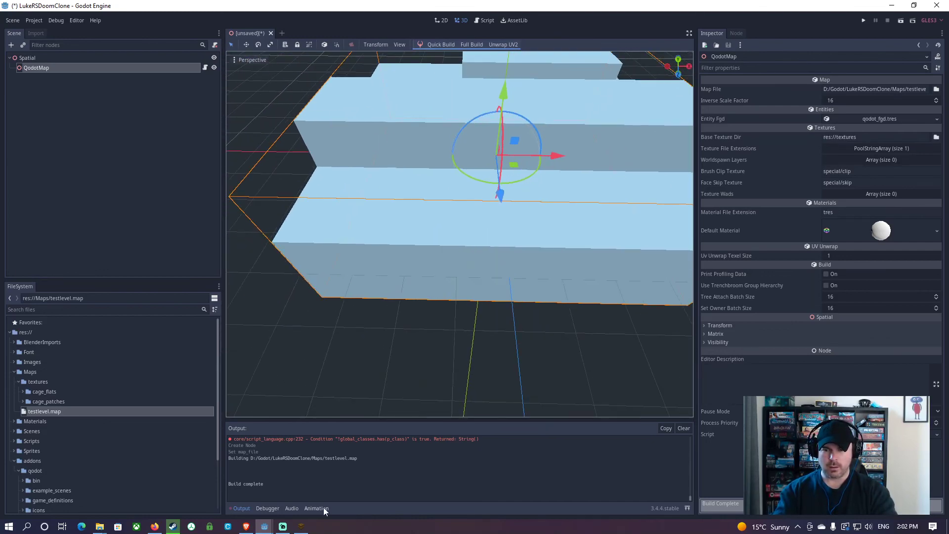
Flip between TrenchBroom and Godot to compare the built level with the source map
click(301, 527)
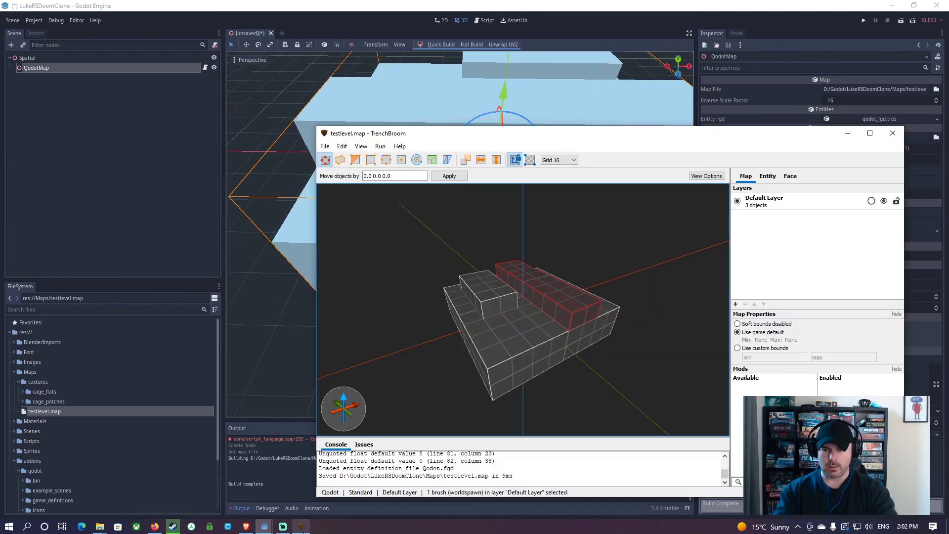
click(568, 107)
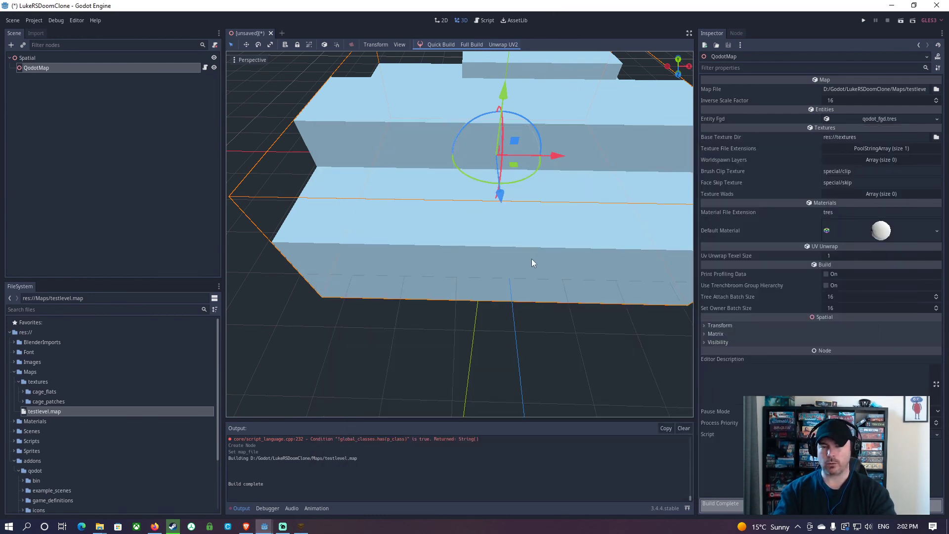
click(301, 526)
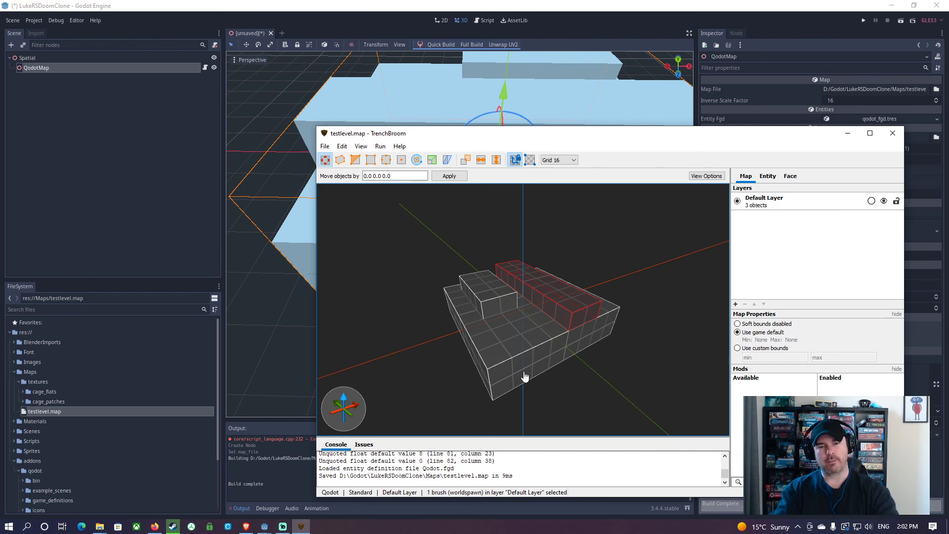
Set the QodotMap node's Transform scale to 2 on x, y and z
click(448, 65)
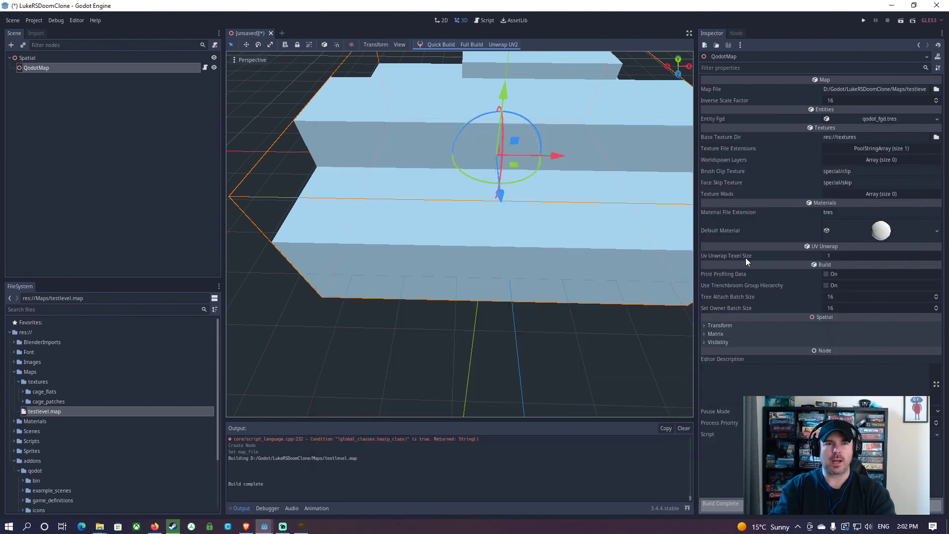
click(703, 326)
drag(785, 379, 811, 383)
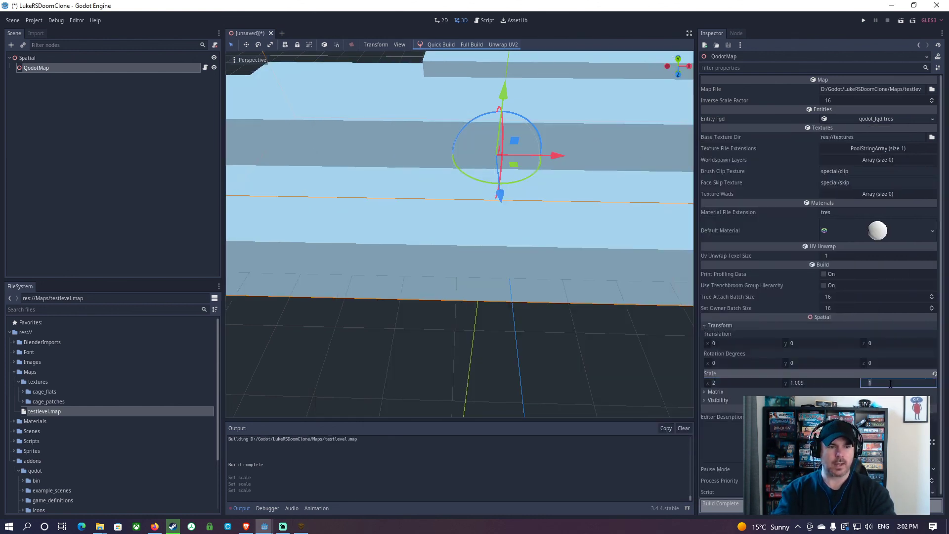
text(2)
key(Return)
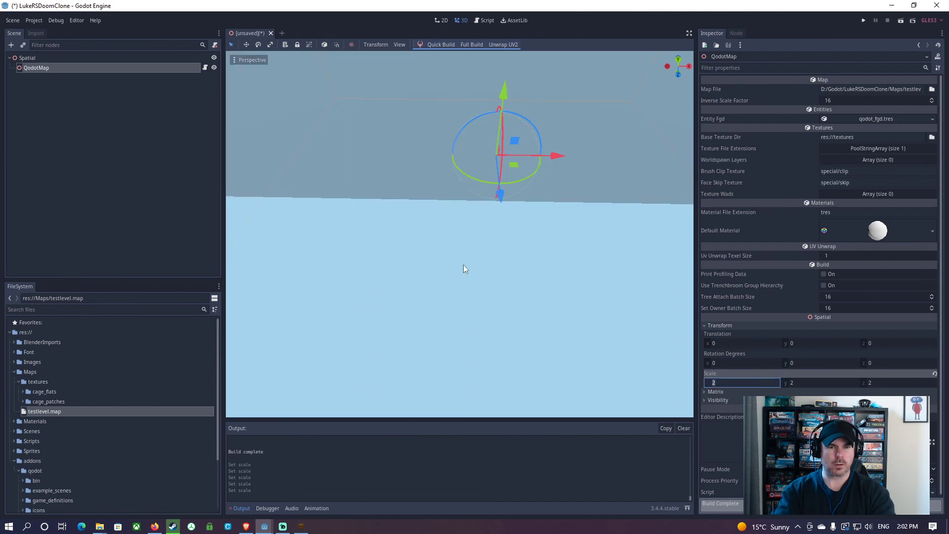
scroll(477, 221, down, 5)
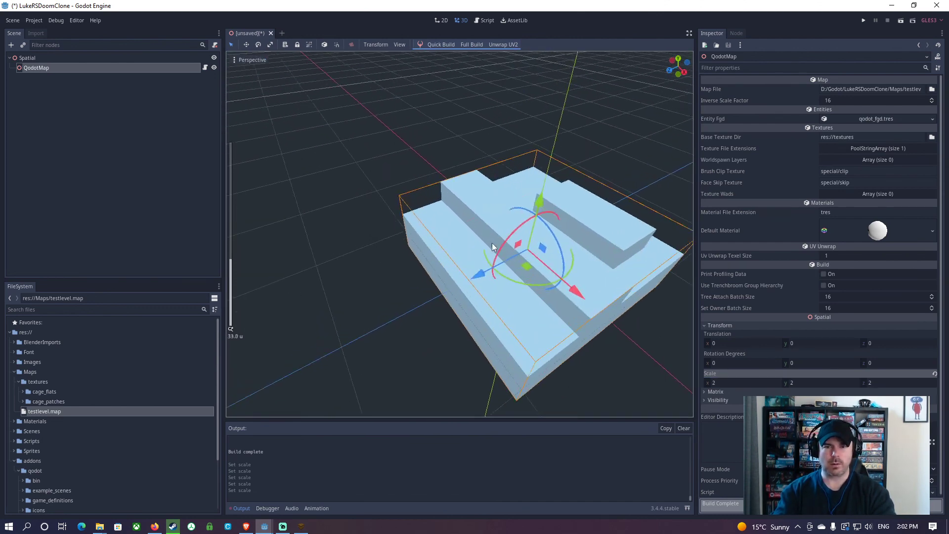
scroll(490, 246, up, 4)
scroll(487, 248, down, 4)
middle_drag(487, 248, 416, 245)
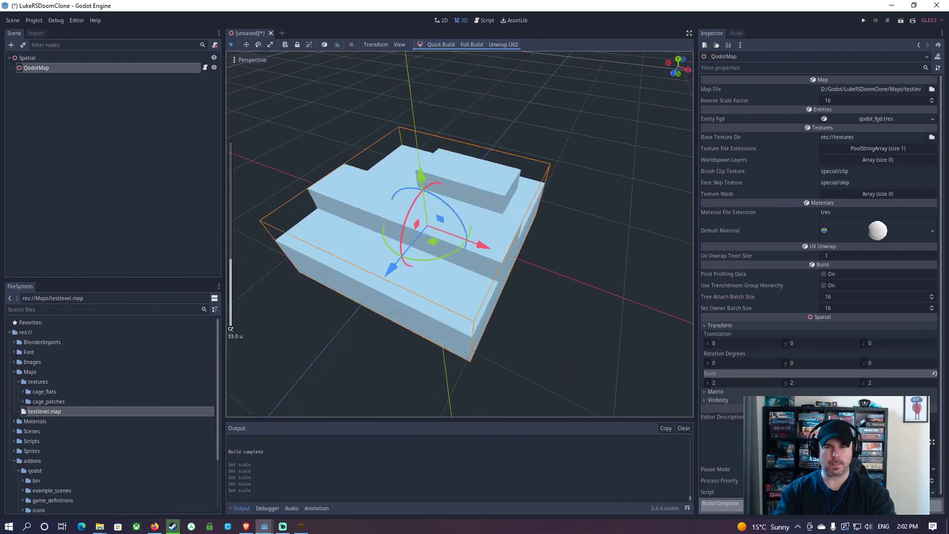